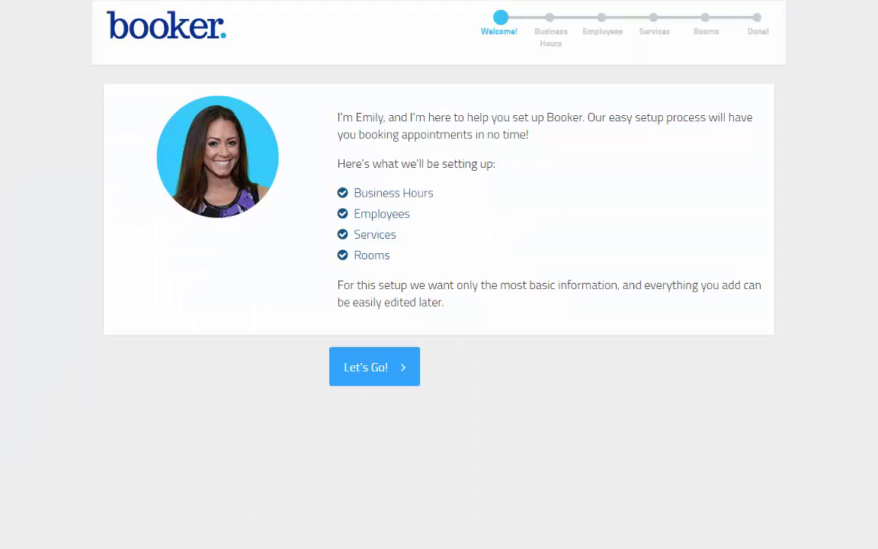
- Start the guided business setup and set the new account password
{"action": "left_click", "coordinate": [372, 381]}
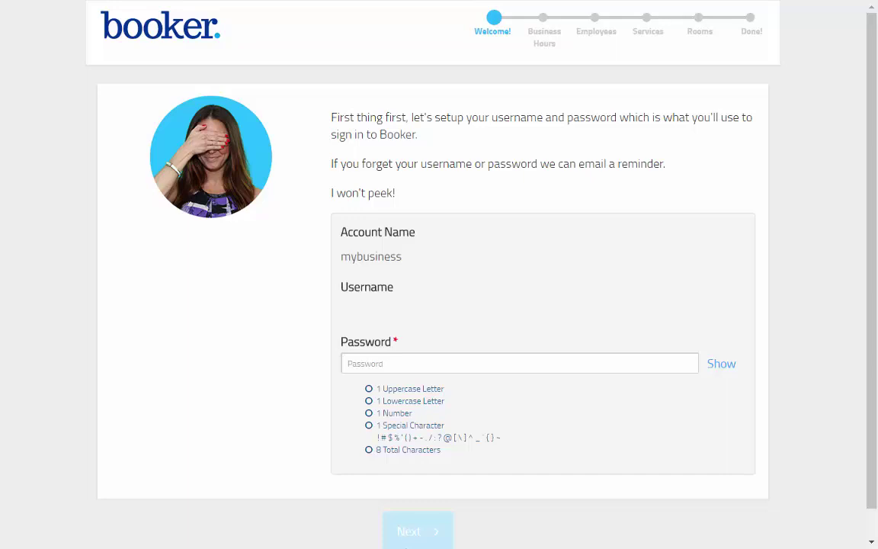
{"action": "left_click", "coordinate": [520, 363]}
{"action": "type", "text": "Booker1"}
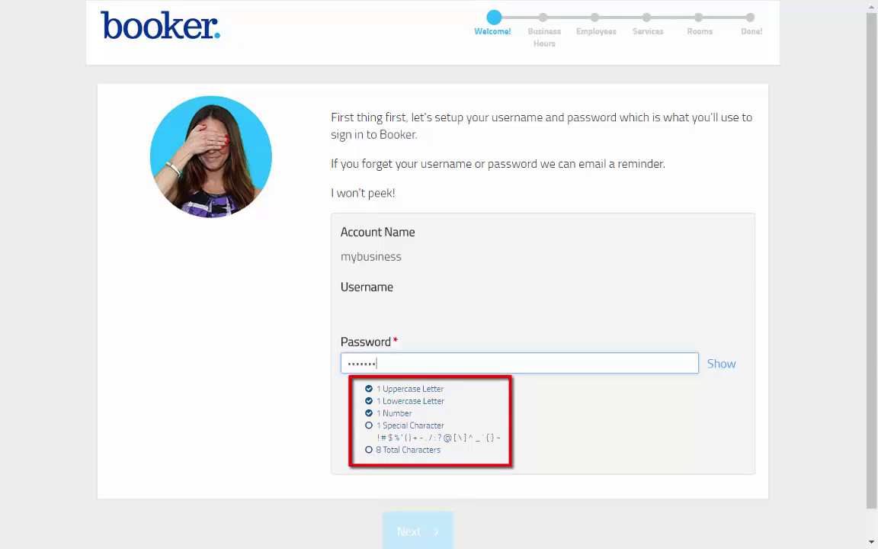
{"action": "type", "text": "!"}
{"action": "left_click", "coordinate": [417, 532]}
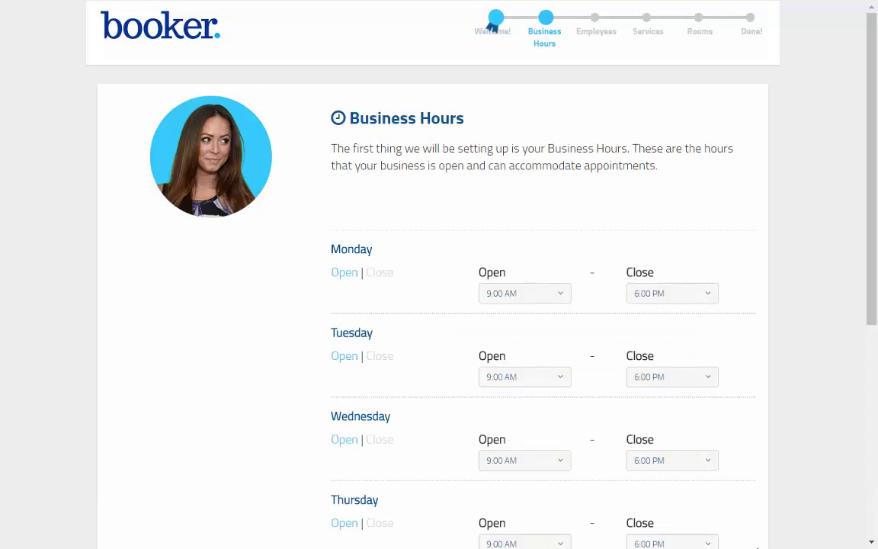
- Set Monday–Tuesday hours to 8:00 AM–7:00 PM, mark Sunday closed, and save the business hours
{"action": "left_click", "coordinate": [563, 296]}
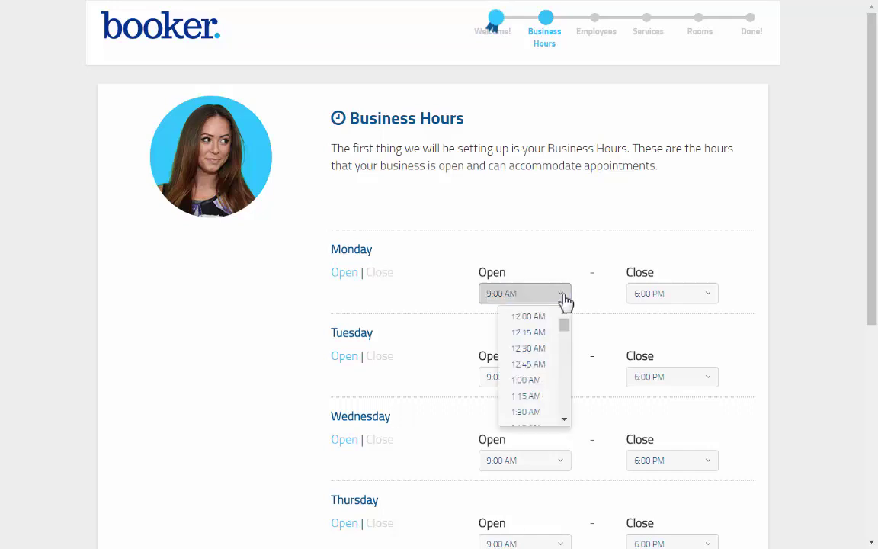
{"action": "left_click_drag", "start_coordinate": [569, 422], "coordinate": [569, 425]}
{"action": "left_click", "coordinate": [526, 419]}
{"action": "left_click", "coordinate": [671, 293]}
{"action": "left_click_drag", "start_coordinate": [718, 425], "coordinate": [717, 430]}
{"action": "left_click", "coordinate": [675, 327]}
{"action": "scroll", "coordinate": [755, 457], "scroll_direction": "down", "scroll_amount": 5}
{"action": "left_click", "coordinate": [380, 410]}
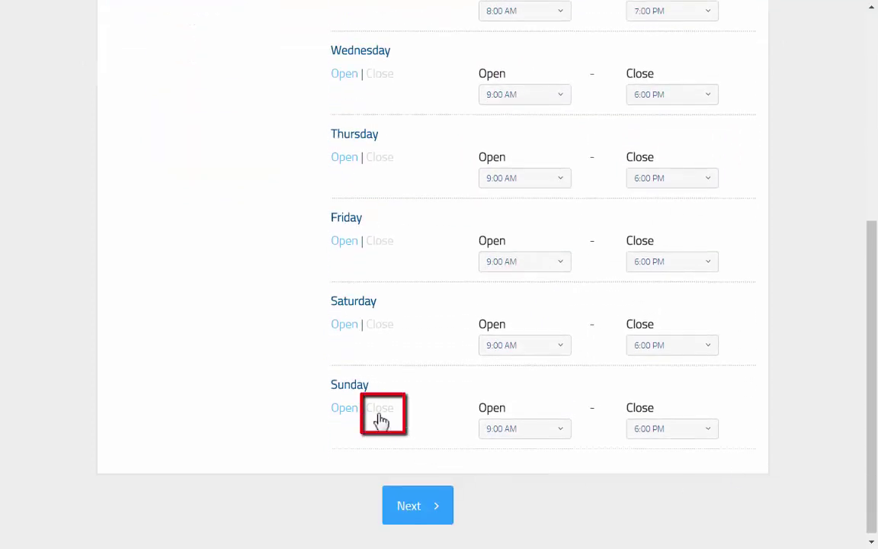
{"action": "left_click", "coordinate": [418, 521]}
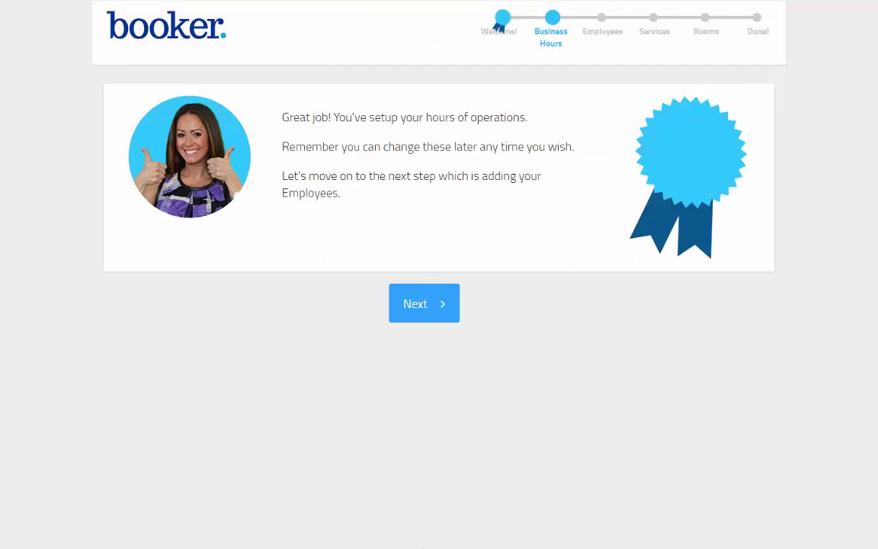
- Add the prefilled first employee and mark employee entry as done
{"action": "left_click", "coordinate": [420, 321]}
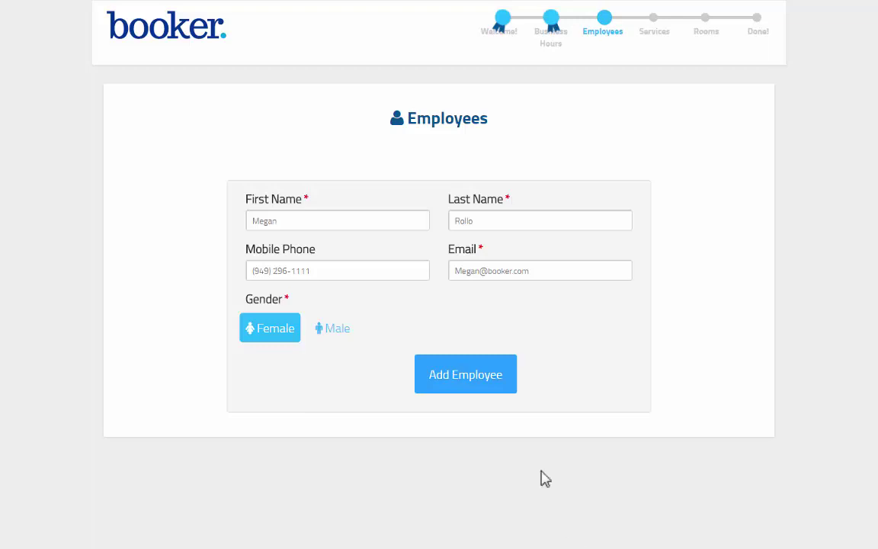
{"action": "left_click", "coordinate": [467, 375]}
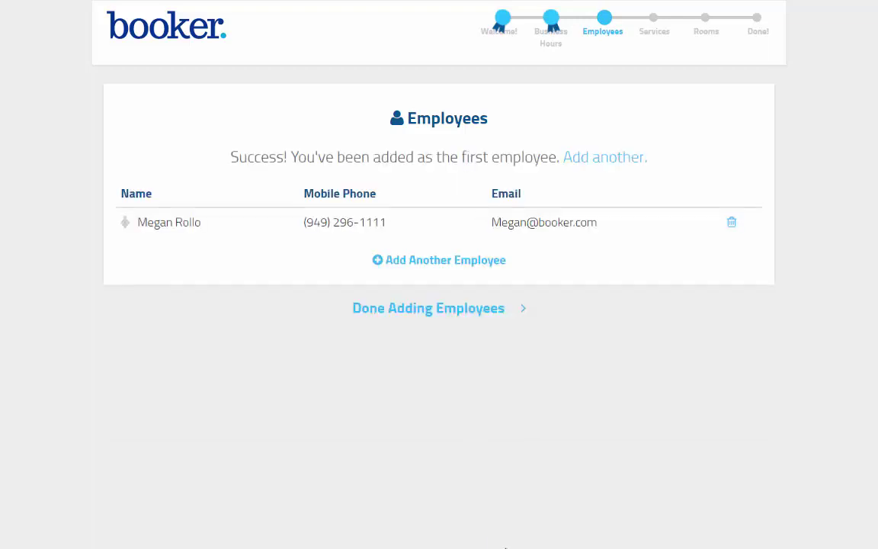
{"action": "left_click", "coordinate": [428, 311]}
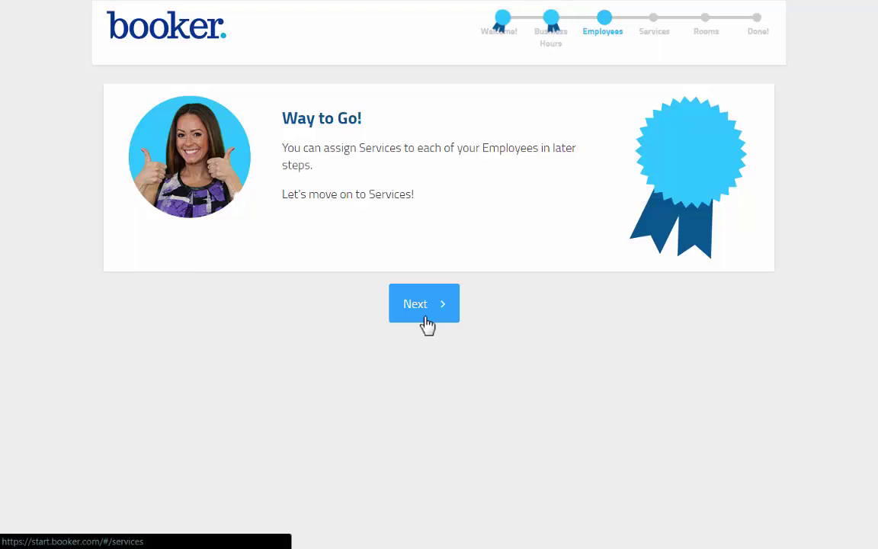
- Enter a new service named 'Aromatherapy Massage' priced at $75.00
{"action": "left_click", "coordinate": [425, 312]}
{"action": "type", "text": "Aromatherapy Massage"}
{"action": "left_click", "coordinate": [511, 355]}
{"action": "type", "text": "75.00"}
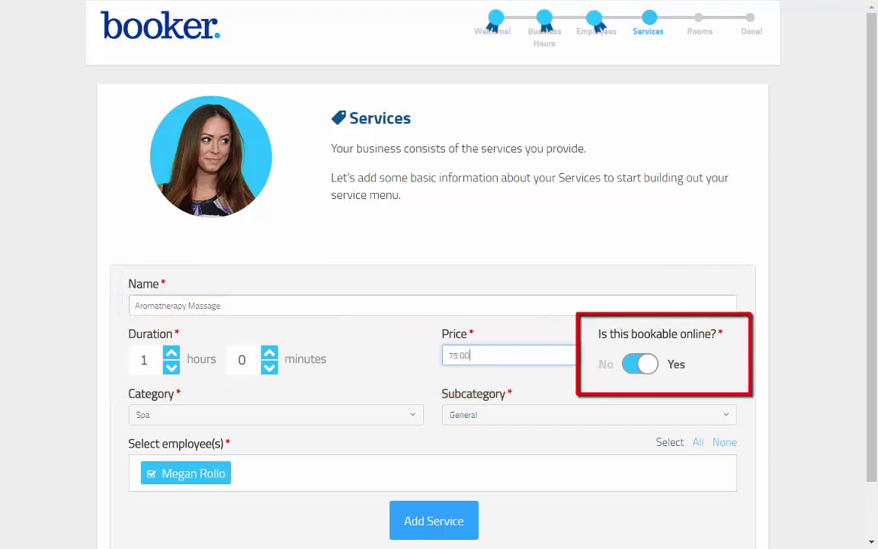
- Choose category Massages and subcategory Aromatherapy Massage, add the service, and finish services
{"action": "key", "text": "alt+Down"}
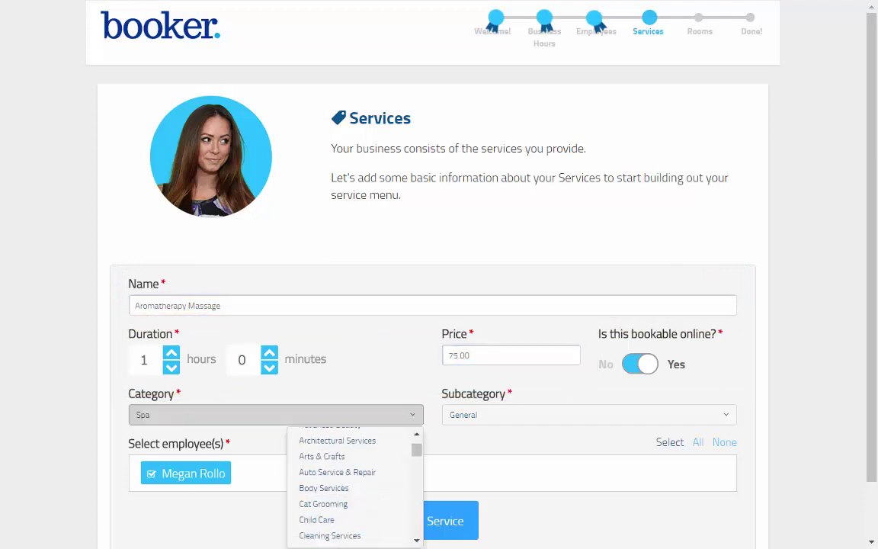
{"action": "scroll", "coordinate": [355, 488], "scroll_direction": "down", "scroll_amount": 10}
{"action": "scroll", "coordinate": [355, 487], "scroll_direction": "down", "scroll_amount": 5}
{"action": "left_click", "coordinate": [348, 529]}
{"action": "left_click", "coordinate": [729, 420]}
{"action": "left_click", "coordinate": [732, 419]}
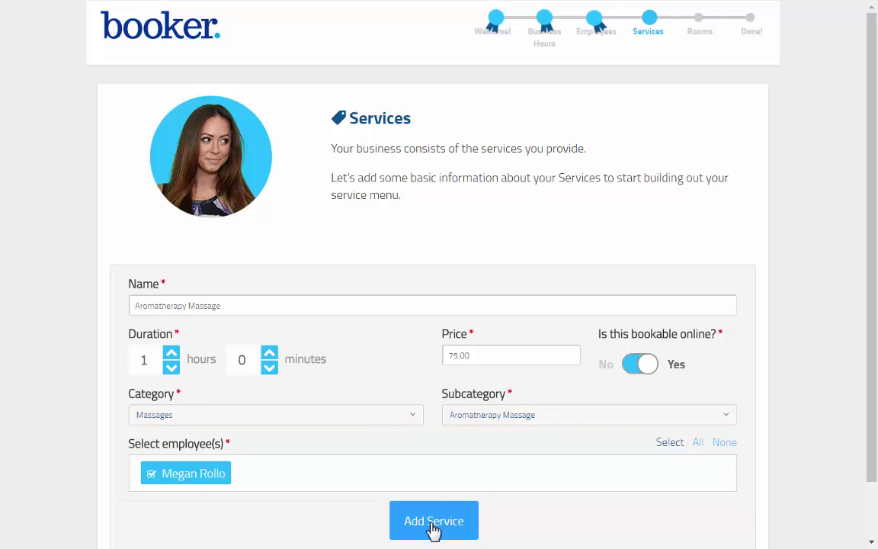
{"action": "left_click", "coordinate": [433, 521]}
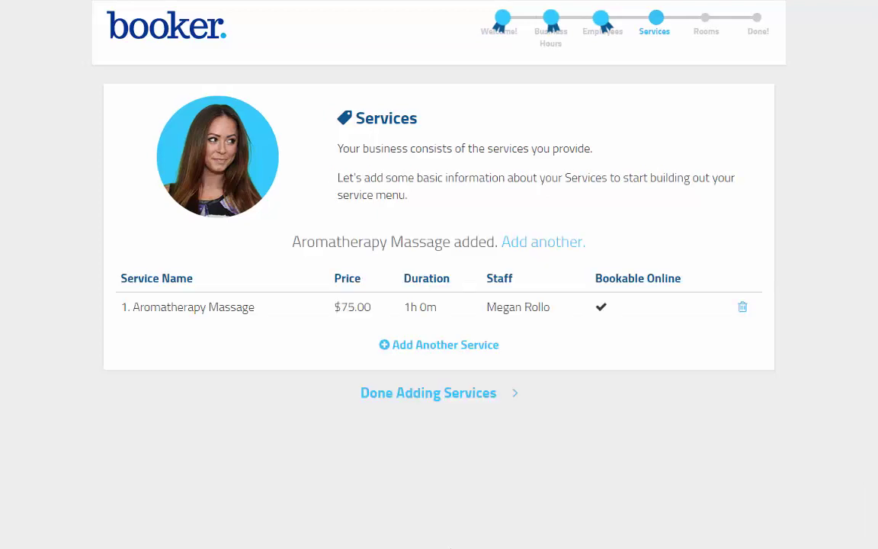
{"action": "left_click", "coordinate": [416, 395]}
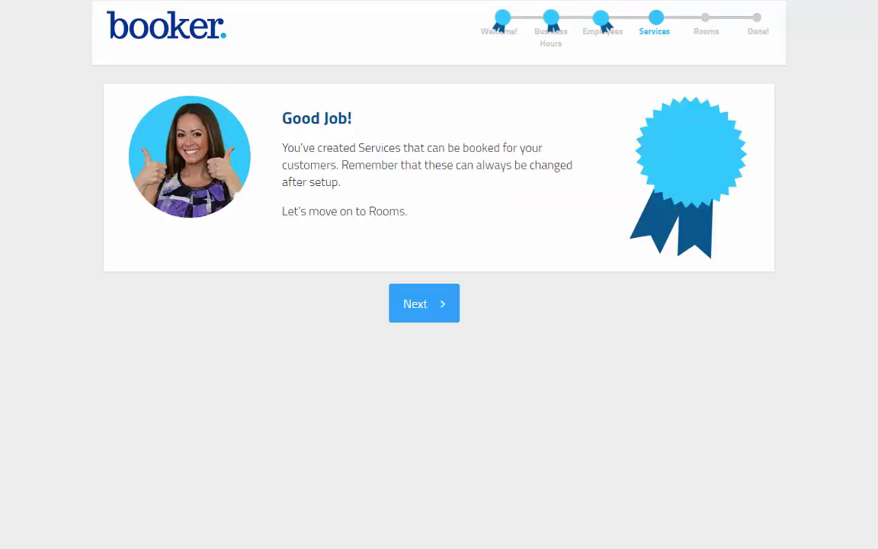
- Add 'Massage Room' with capacity 1 for Aromatherapy Massage and finish the rooms step
{"action": "left_click", "coordinate": [423, 312]}
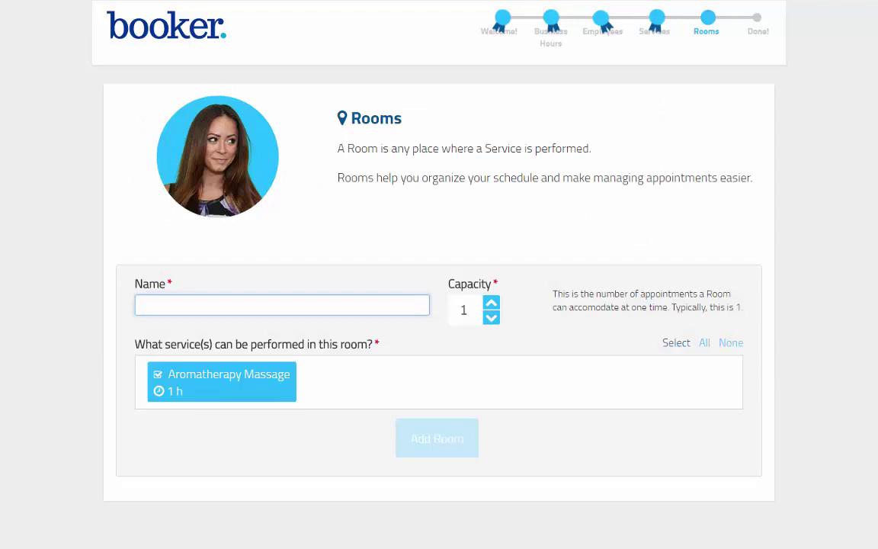
{"action": "type", "text": "Massage "}
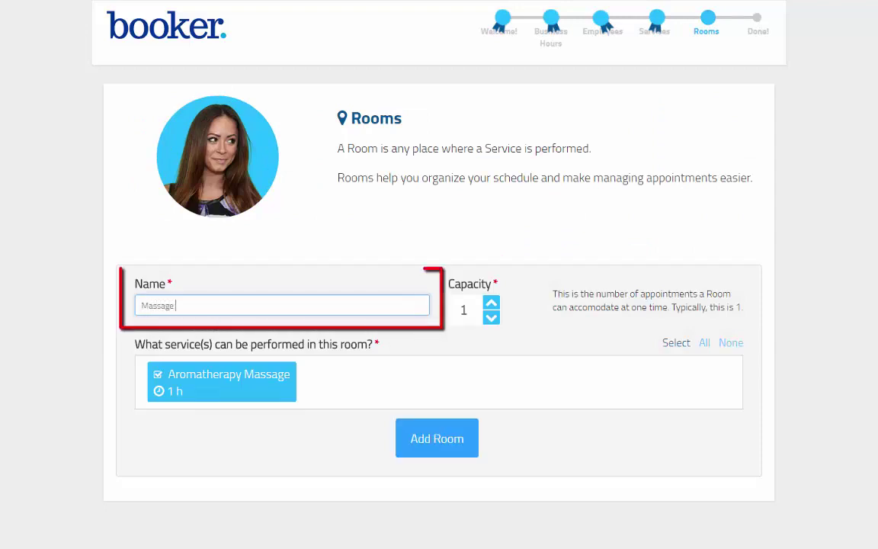
{"action": "type", "text": "Room"}
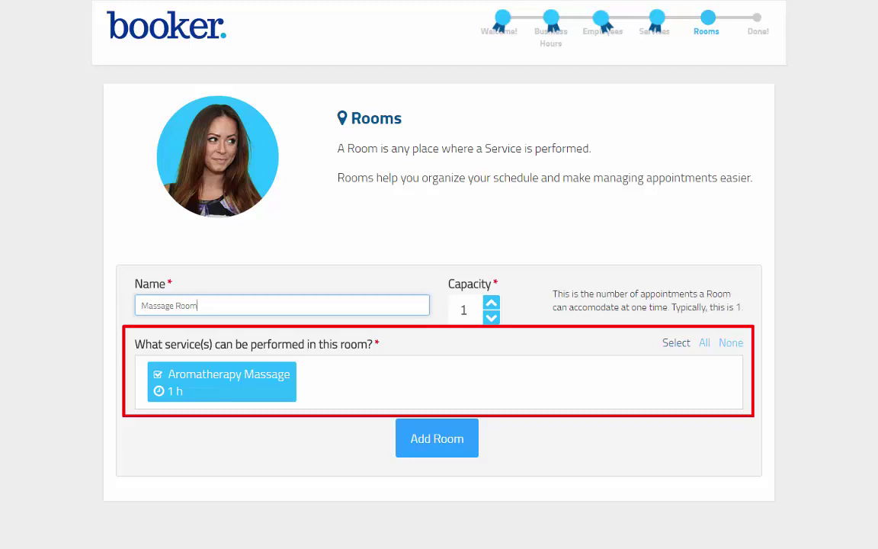
{"action": "left_click", "coordinate": [455, 457]}
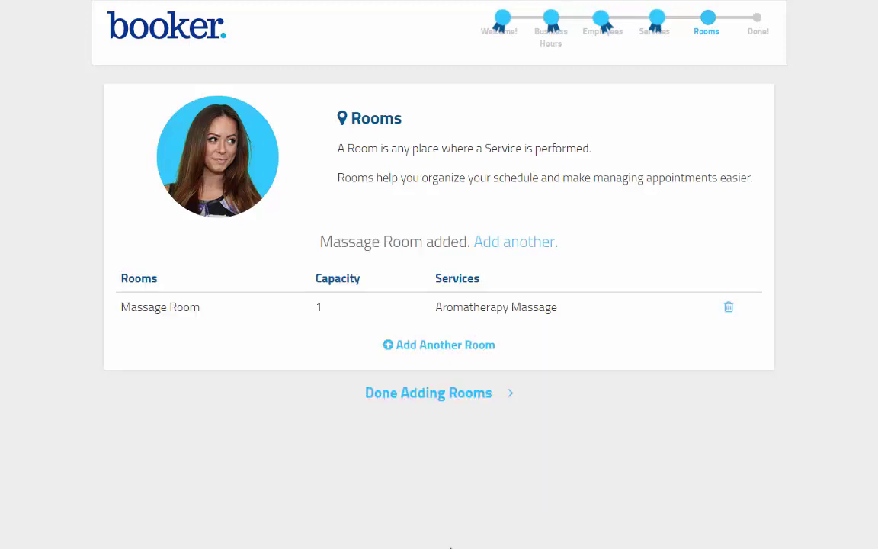
{"action": "left_click", "coordinate": [427, 395]}
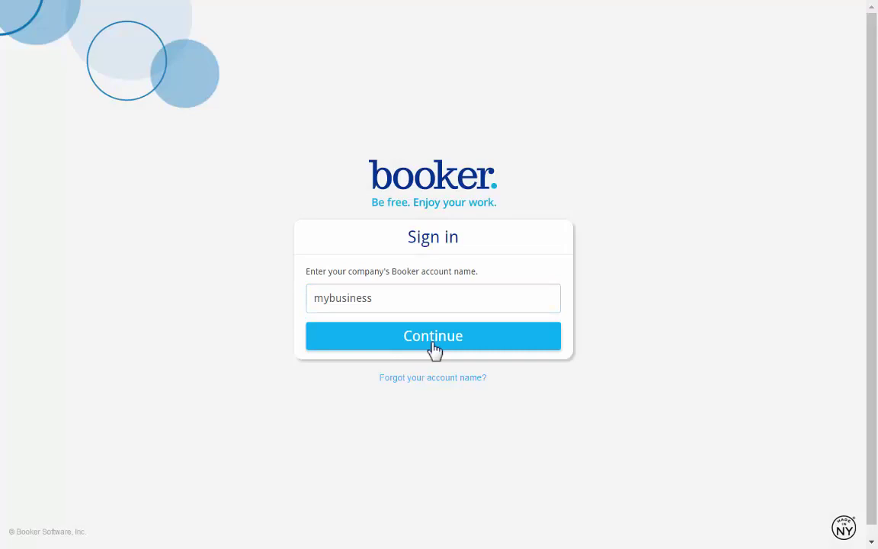
- Sign in with the business email and password, then expand Set Up Your Schedule and Resources
{"action": "left_click", "coordinate": [436, 353]}
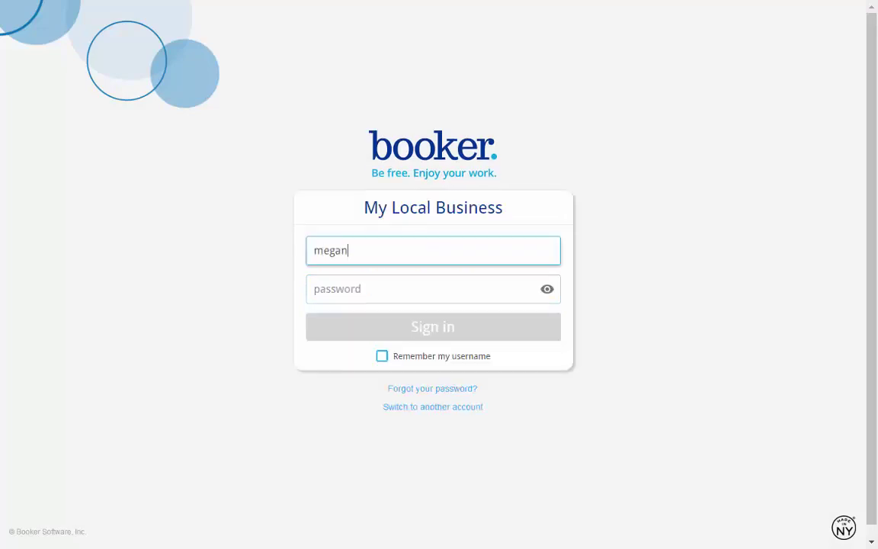
{"action": "key", "text": "Tab"}
{"action": "type", "text": "********"}
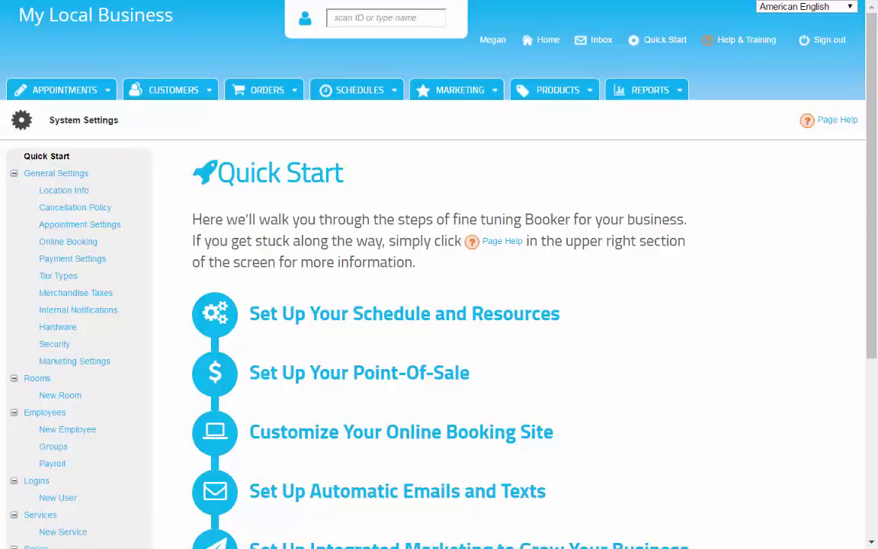
{"action": "scroll", "coordinate": [439, 305], "scroll_direction": "down", "scroll_amount": 2}
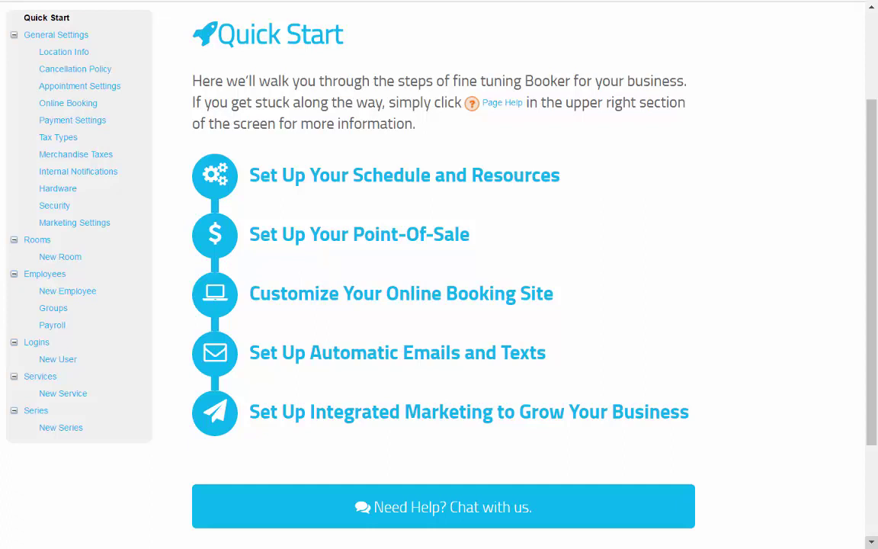
{"action": "left_click", "coordinate": [558, 189]}
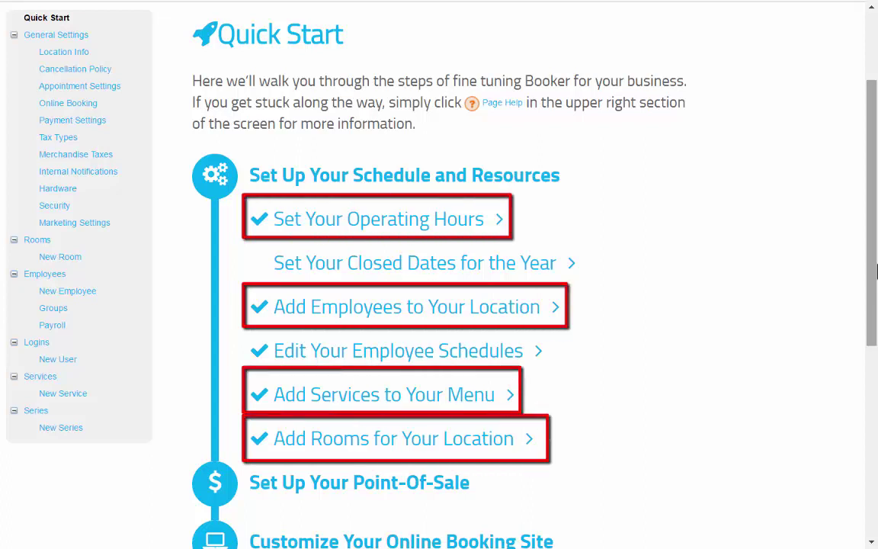
- Edit hours for the week Dec 19 - Dec 25, setting Monday to 10:00 AM–5:00 PM
{"action": "left_click", "coordinate": [493, 229]}
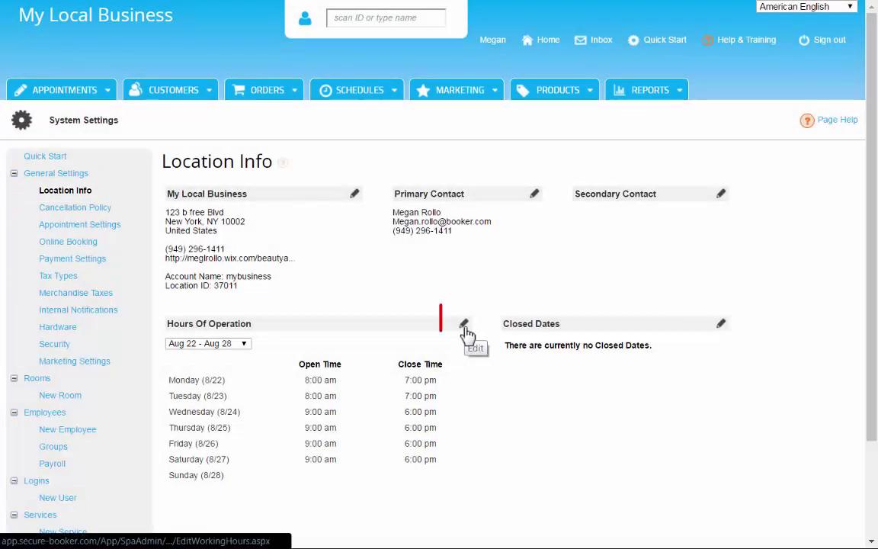
{"action": "left_click", "coordinate": [465, 328]}
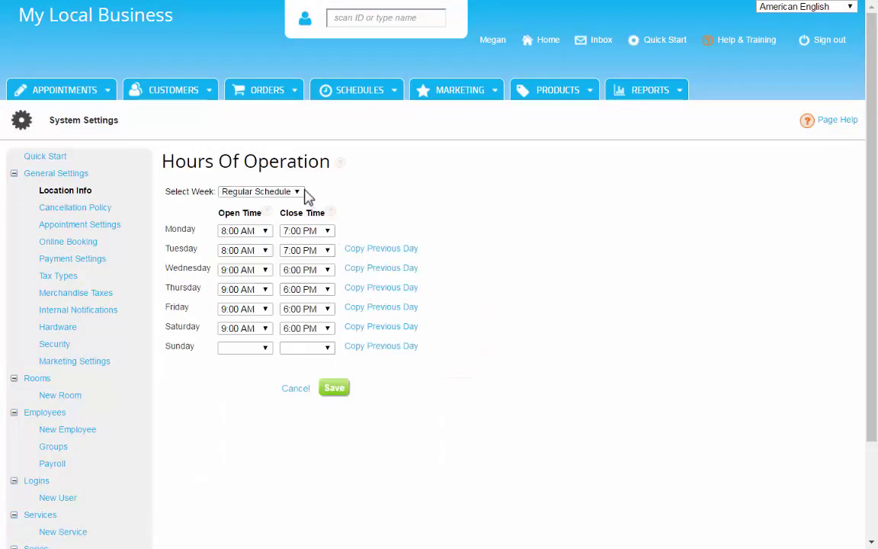
{"action": "left_click", "coordinate": [302, 192]}
{"action": "left_click", "coordinate": [286, 398]}
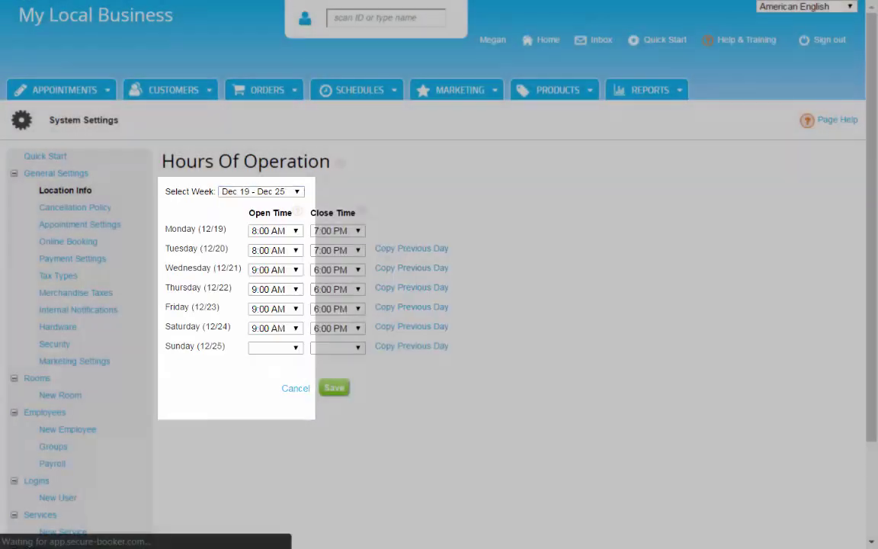
{"action": "left_click", "coordinate": [274, 230]}
{"action": "scroll", "coordinate": [301, 457], "scroll_direction": "down", "scroll_amount": 5}
{"action": "left_click", "coordinate": [294, 415]}
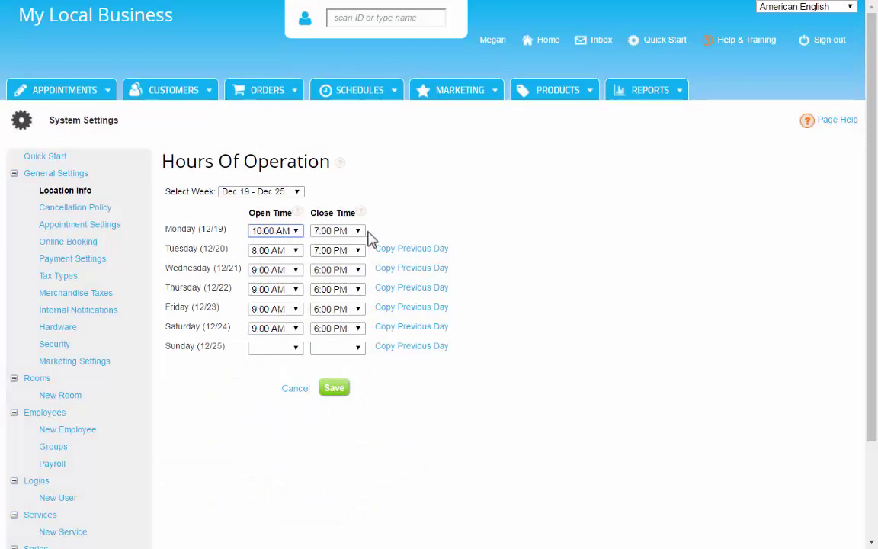
{"action": "left_click", "coordinate": [357, 231]}
{"action": "left_click", "coordinate": [335, 374]}
- Copy Monday's hours to Tuesday through Saturday and save the operating hours
{"action": "left_click", "coordinate": [411, 248]}
{"action": "left_click", "coordinate": [412, 268]}
{"action": "left_click", "coordinate": [412, 288]}
{"action": "left_click", "coordinate": [414, 307]}
{"action": "left_click", "coordinate": [412, 327]}
{"action": "left_click", "coordinate": [335, 390]}
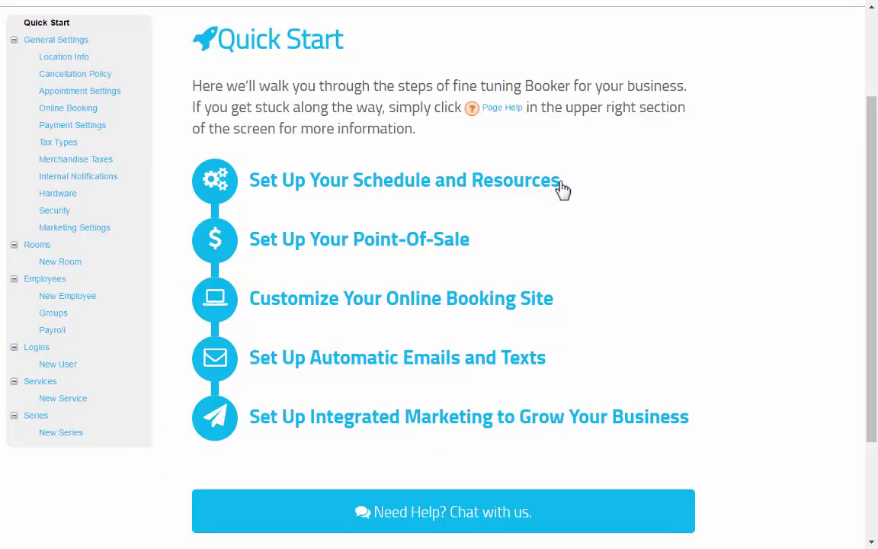
- Open the employee's record from Add Employees, then return to the Schedule and Resources checklist
{"action": "left_click", "coordinate": [563, 190]}
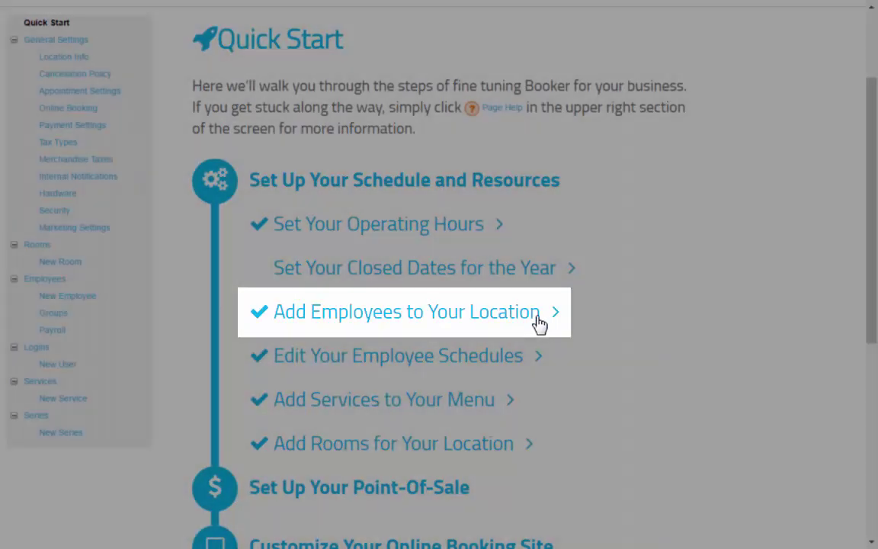
{"action": "left_click", "coordinate": [535, 314]}
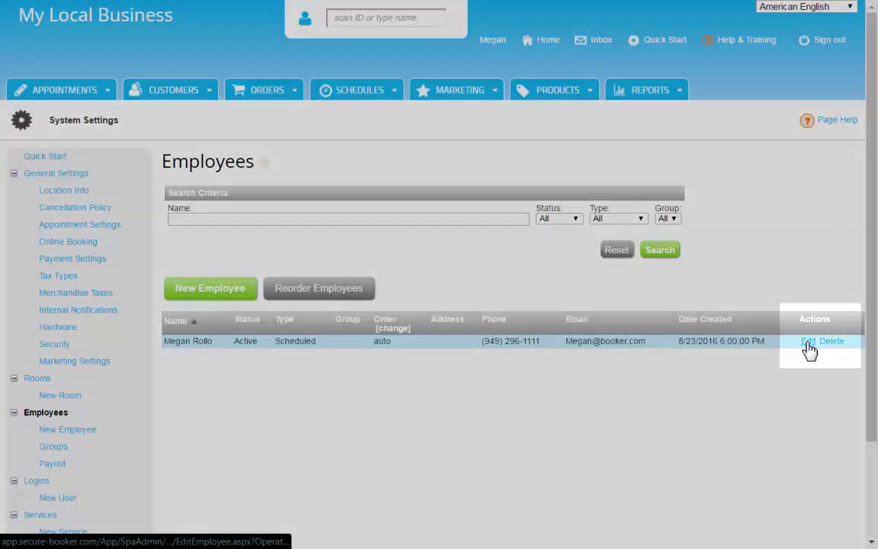
{"action": "left_click", "coordinate": [807, 341]}
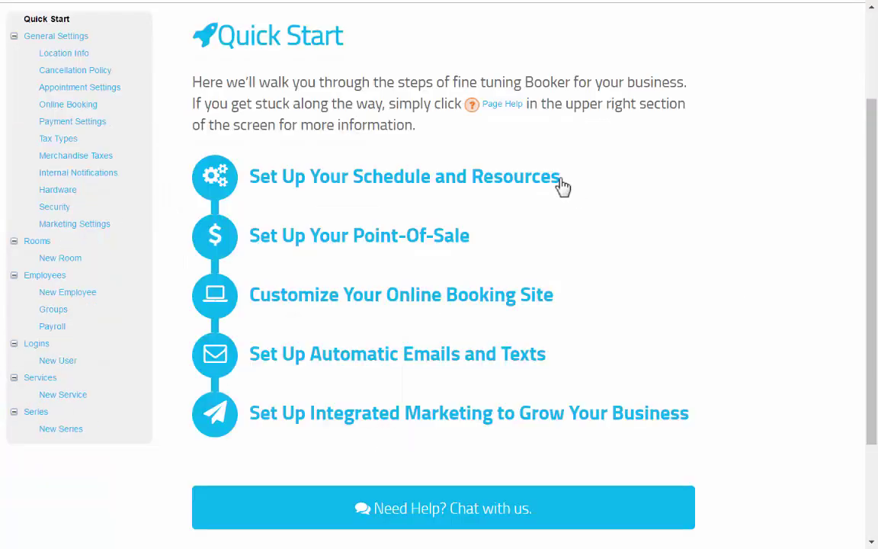
{"action": "left_click", "coordinate": [558, 186]}
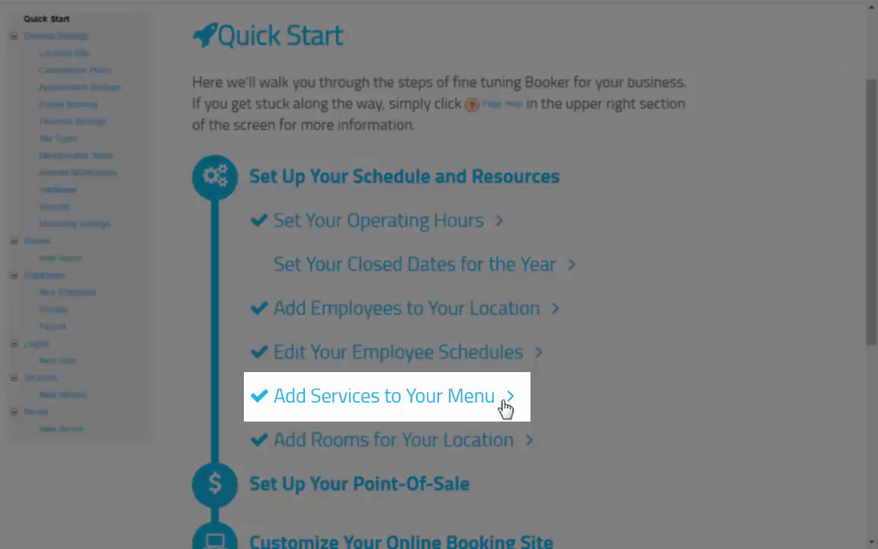
- Review the Aromatherapy Massage service, then open Massage Room's details from the rooms settings
{"action": "left_click", "coordinate": [506, 397]}
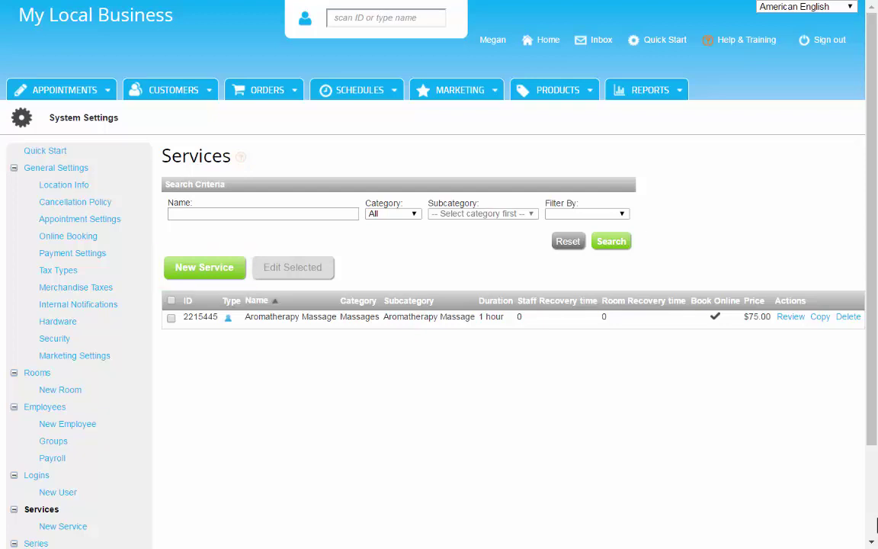
{"action": "left_click", "coordinate": [791, 320]}
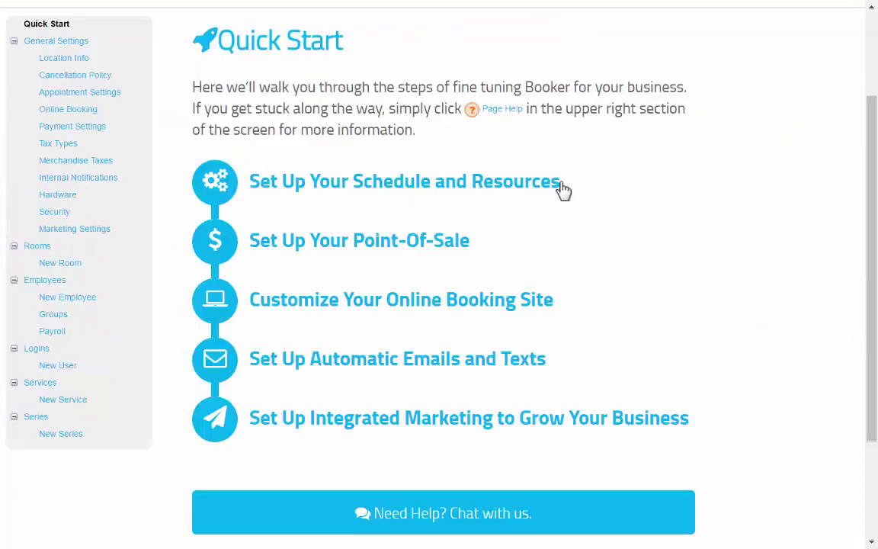
{"action": "left_click", "coordinate": [559, 190]}
{"action": "left_click", "coordinate": [531, 445]}
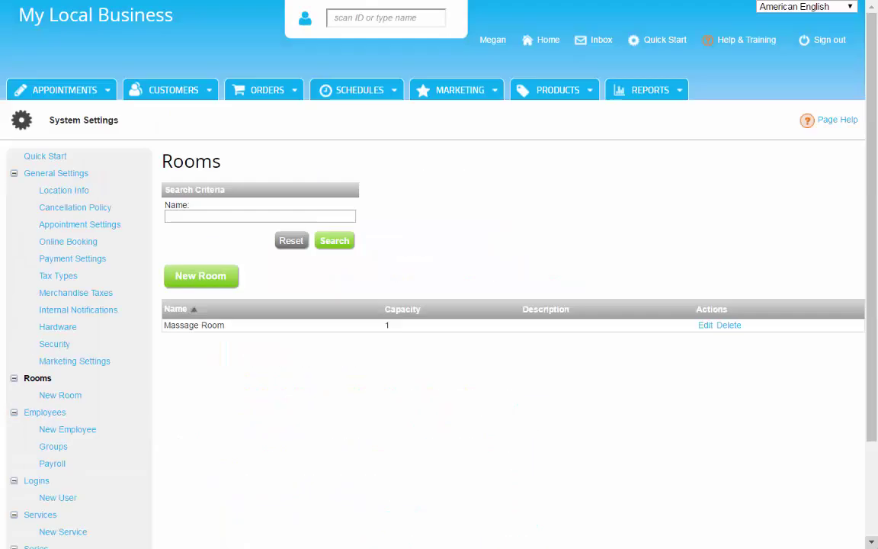
{"action": "left_click", "coordinate": [705, 327]}
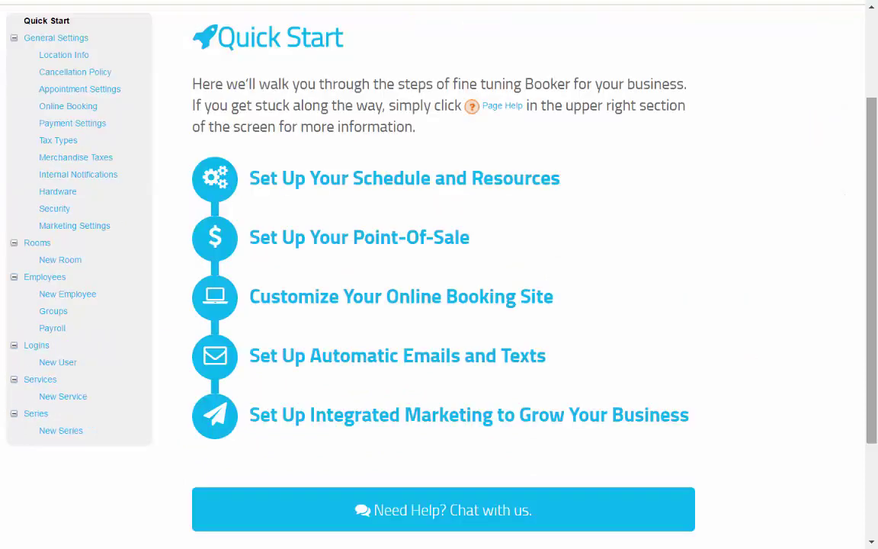
- Save the business reply-to email address and enable SMS reminders sent 24 hours before appointments
{"action": "left_click", "coordinate": [544, 362]}
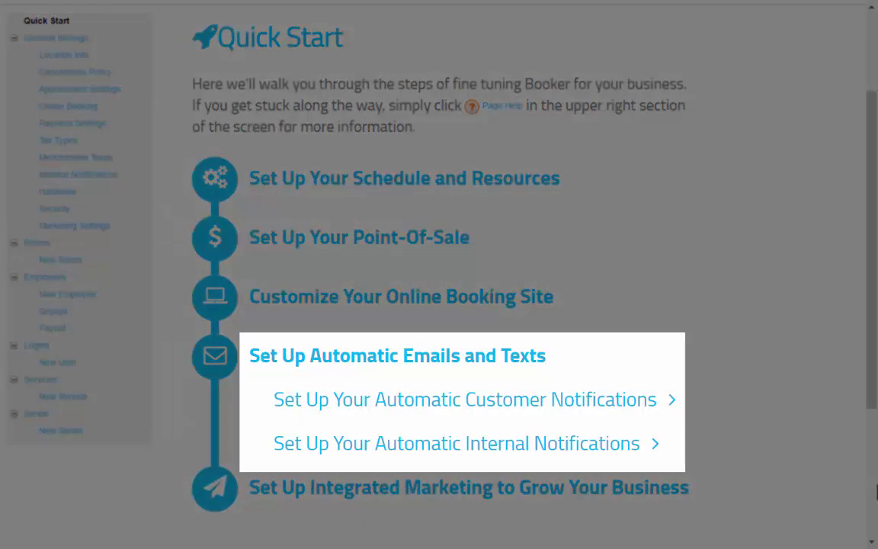
{"action": "left_click", "coordinate": [661, 404]}
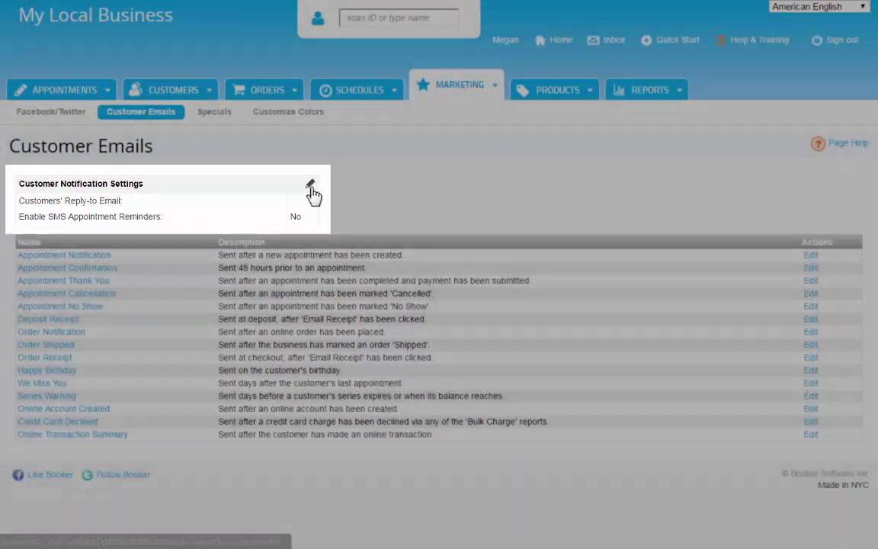
{"action": "left_click", "coordinate": [310, 184]}
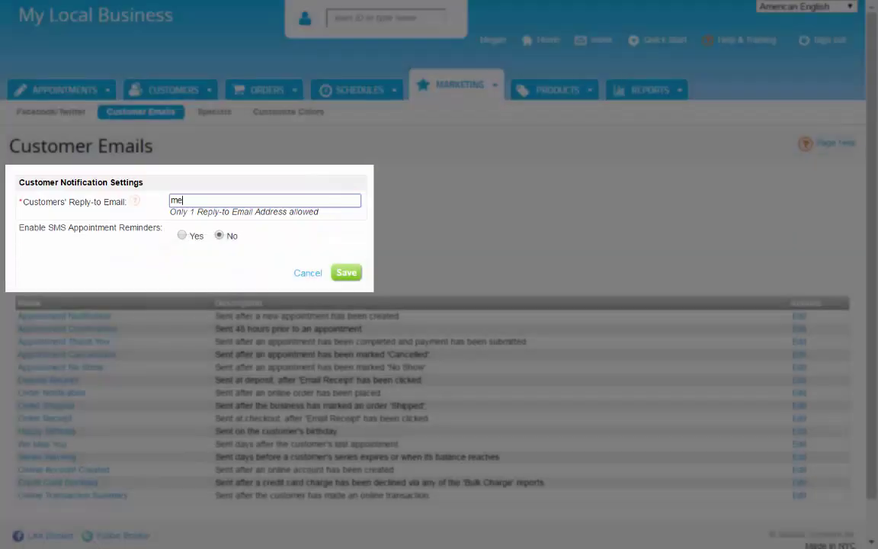
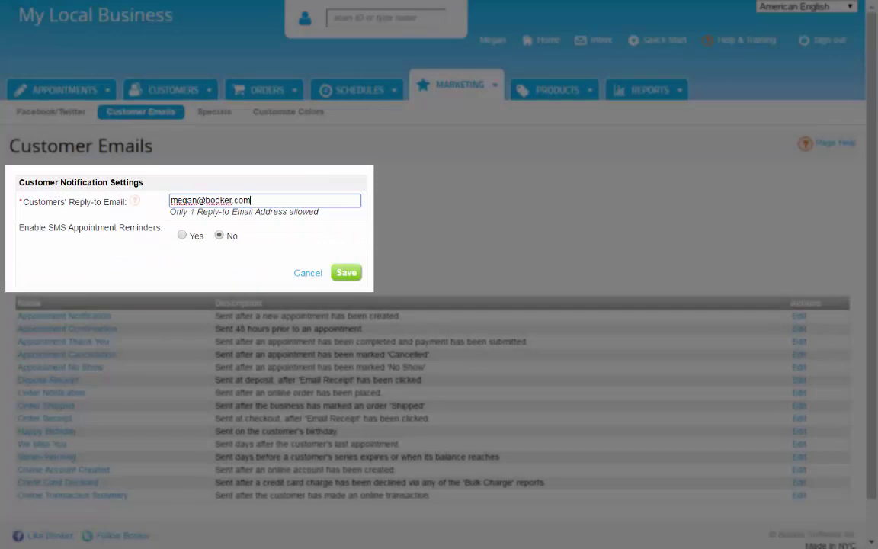
{"action": "left_click", "coordinate": [182, 236]}
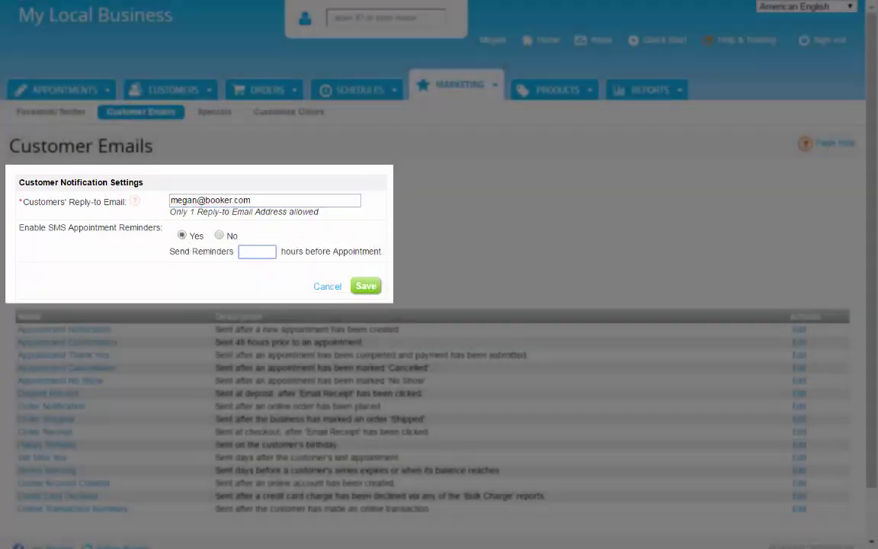
{"action": "type", "text": "24"}
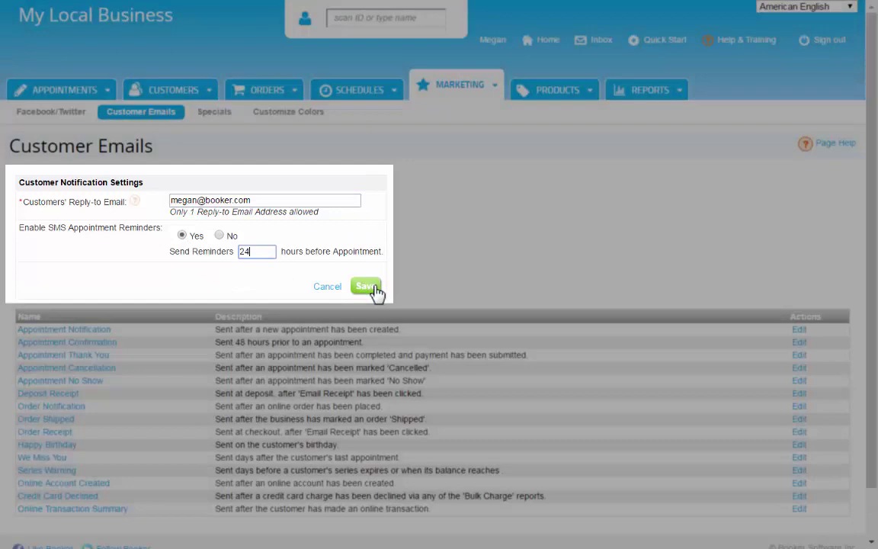
{"action": "left_click", "coordinate": [375, 286]}
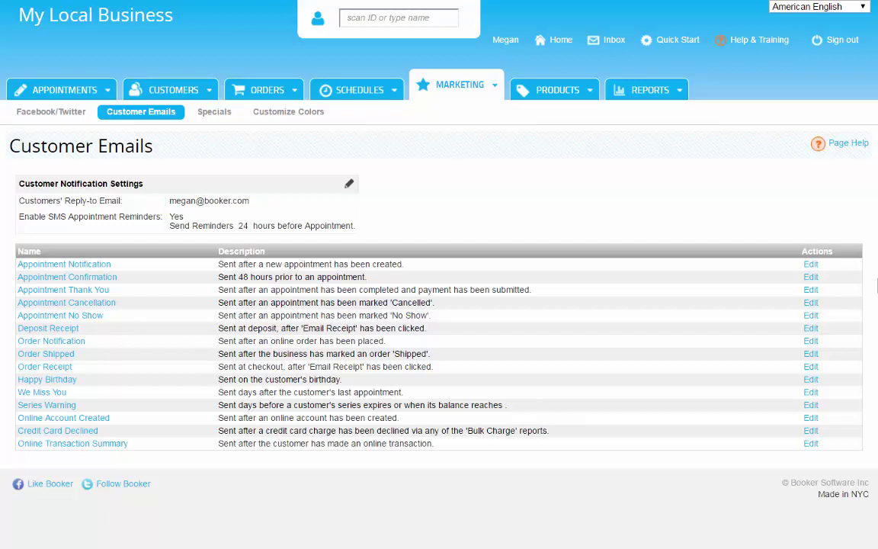
- Include staff, price, description and duration in the Appointment Notification email details
{"action": "left_click", "coordinate": [809, 266]}
{"action": "scroll", "coordinate": [875, 350], "scroll_direction": "down", "scroll_amount": 1}
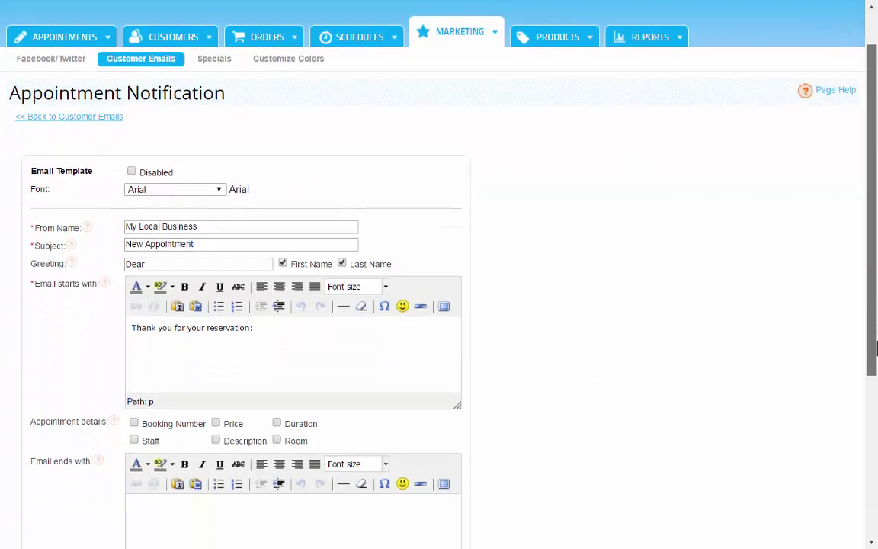
{"action": "scroll", "coordinate": [875, 350], "scroll_direction": "down", "scroll_amount": 3}
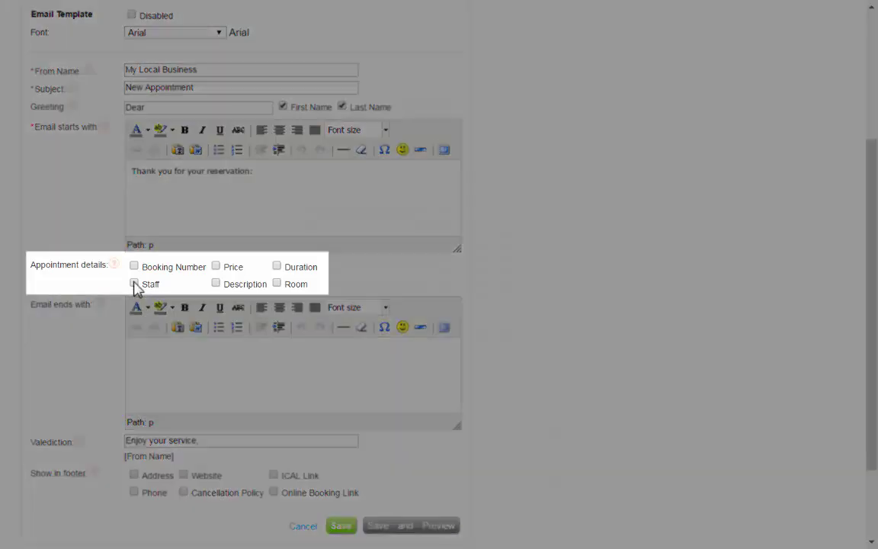
{"action": "left_click", "coordinate": [134, 283]}
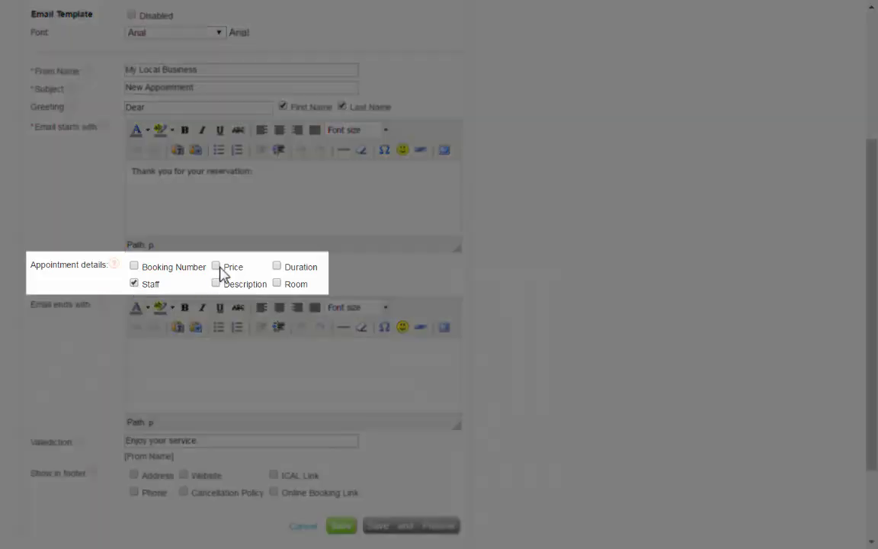
{"action": "left_click", "coordinate": [217, 266]}
{"action": "left_click", "coordinate": [216, 283]}
{"action": "left_click", "coordinate": [277, 266]}
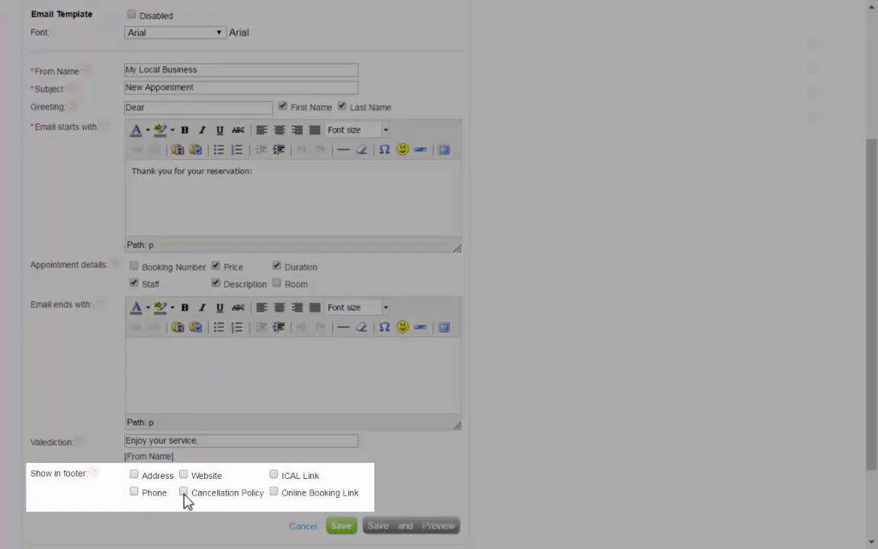
- Show cancellation policy, website, address and phone in the footer and save the template
{"action": "left_click", "coordinate": [184, 492]}
{"action": "left_click", "coordinate": [184, 474]}
{"action": "left_click", "coordinate": [135, 475]}
{"action": "left_click", "coordinate": [134, 492]}
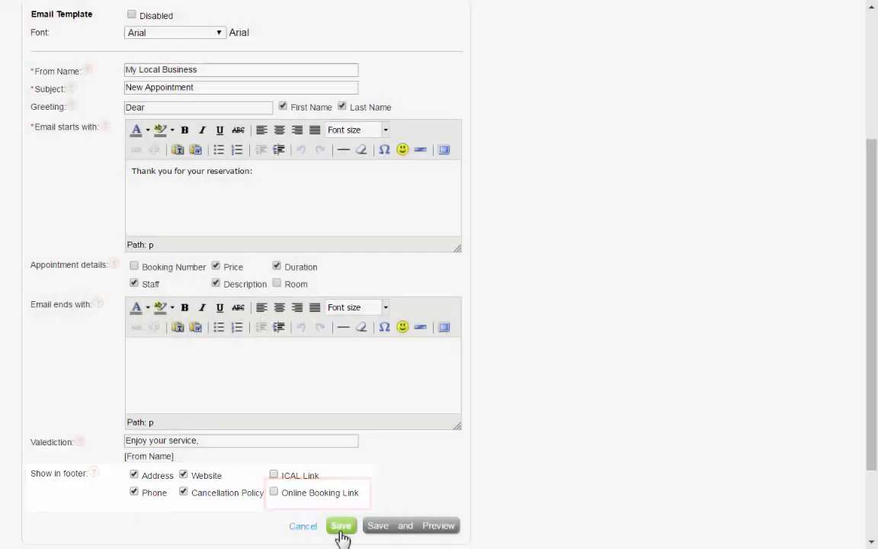
{"action": "left_click", "coordinate": [341, 527]}
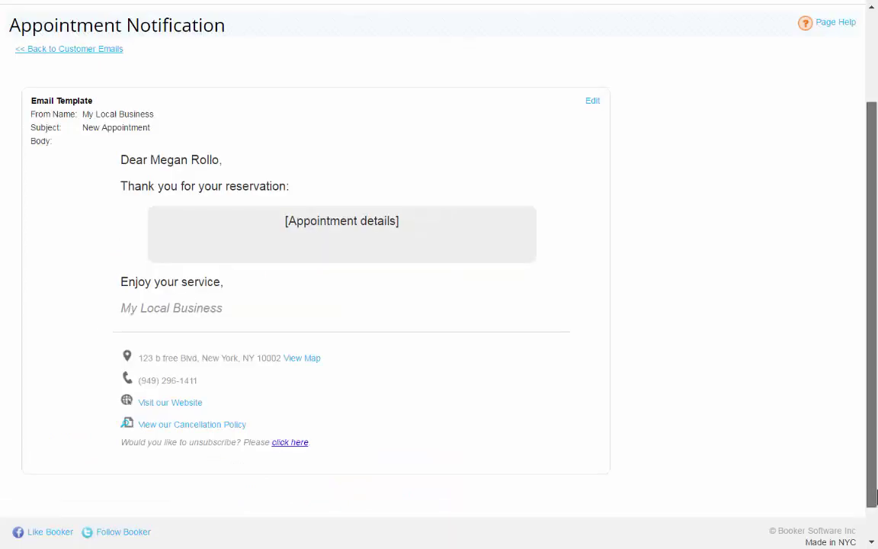
{"action": "left_click_drag", "start_coordinate": [875, 497], "coordinate": [873, 408]}
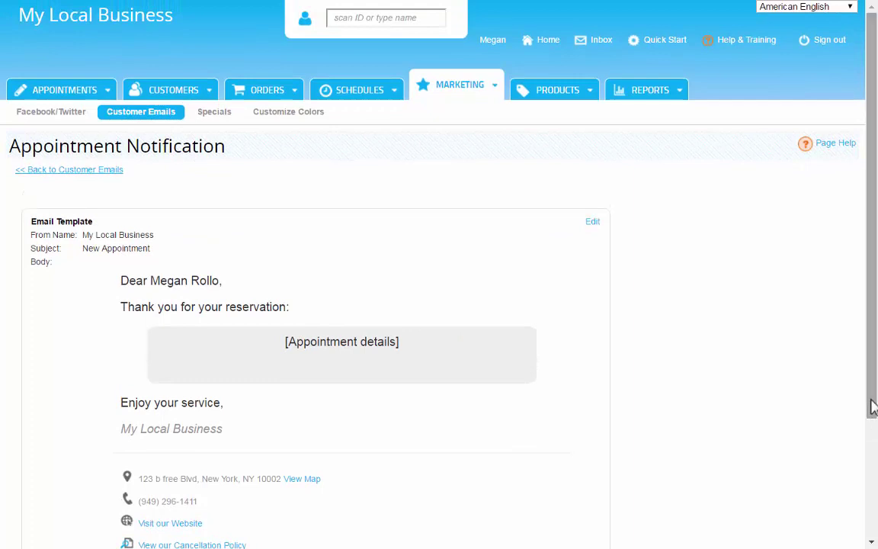
- On the Customize Colors page, upload the My Local Business logo and crop it
{"action": "left_click", "coordinate": [496, 92]}
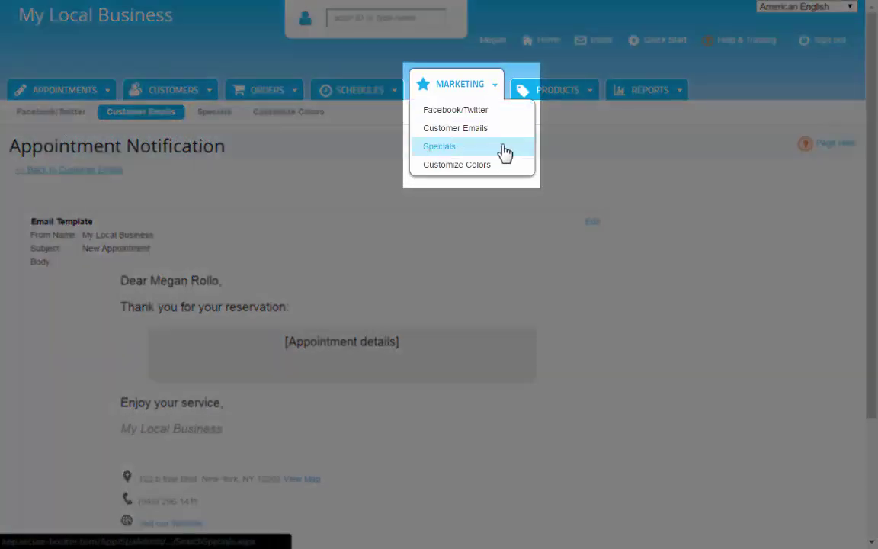
{"action": "left_click", "coordinate": [503, 166]}
{"action": "left_click_drag", "start_coordinate": [874, 473], "coordinate": [875, 537]}
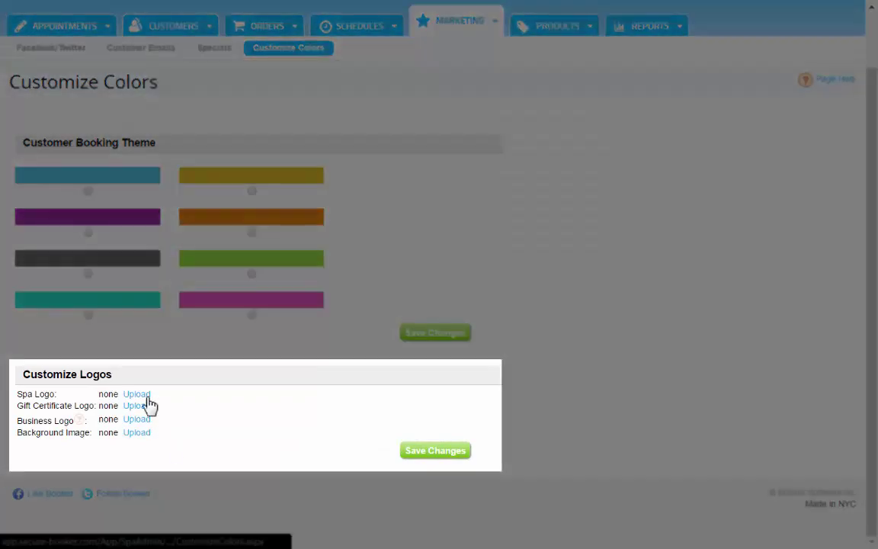
{"action": "left_click", "coordinate": [138, 394]}
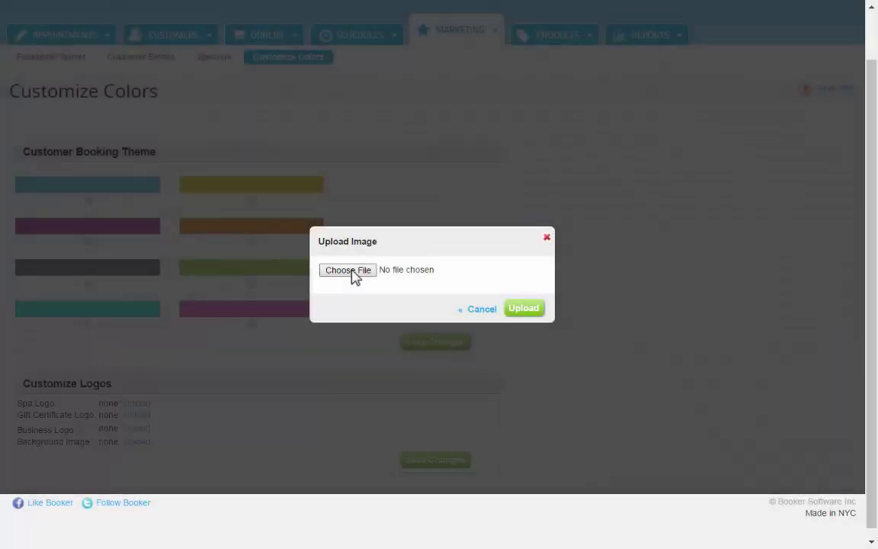
{"action": "left_click", "coordinate": [353, 278]}
{"action": "left_click", "coordinate": [529, 311]}
{"action": "left_click_drag", "start_coordinate": [263, 344], "coordinate": [334, 345]}
{"action": "left_click_drag", "start_coordinate": [597, 340], "coordinate": [515, 341]}
{"action": "left_click", "coordinate": [583, 469]}
- Upload and crop the logo again for the gift certificate, then add it as the business logo
{"action": "left_click", "coordinate": [131, 414]}
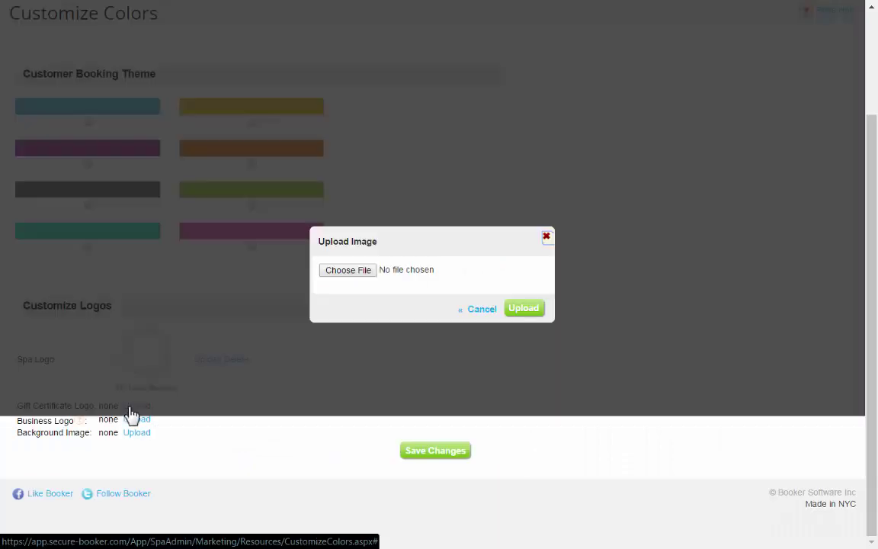
{"action": "left_click", "coordinate": [348, 270]}
{"action": "left_click", "coordinate": [524, 307]}
{"action": "left_click_drag", "start_coordinate": [290, 430], "coordinate": [295, 417]}
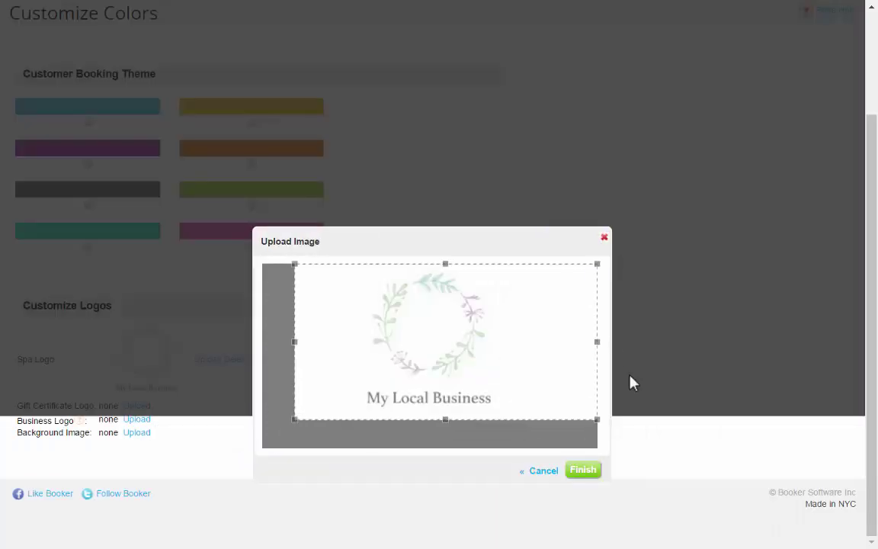
{"action": "left_click_drag", "start_coordinate": [598, 347], "coordinate": [567, 343]}
{"action": "left_click", "coordinate": [583, 469]}
{"action": "left_click", "coordinate": [138, 419]}
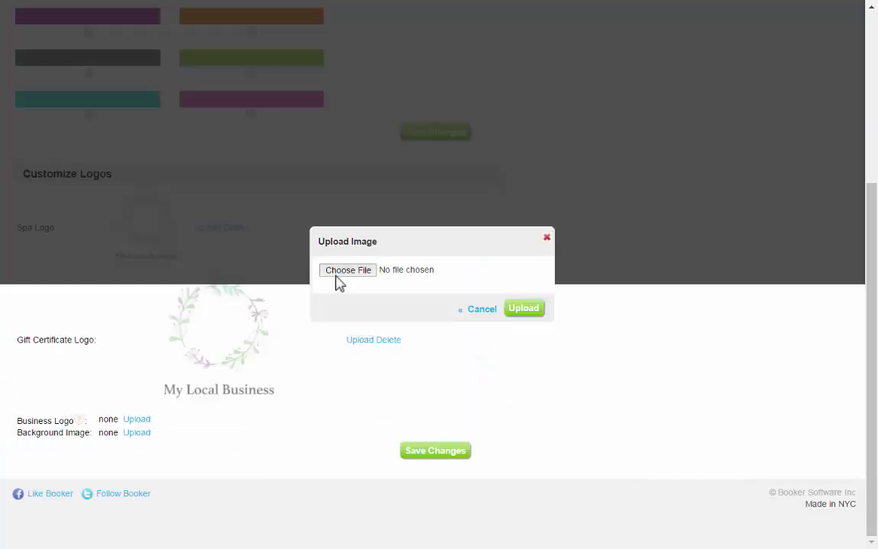
{"action": "left_click", "coordinate": [340, 273]}
{"action": "left_click", "coordinate": [524, 308]}
{"action": "left_click", "coordinate": [583, 469]}
- Add a cropped spa photo as a tiled background image and save the changes
{"action": "left_click", "coordinate": [137, 432]}
{"action": "left_click", "coordinate": [348, 270]}
{"action": "left_click", "coordinate": [523, 308]}
{"action": "left_click_drag", "start_coordinate": [500, 363], "coordinate": [584, 373]}
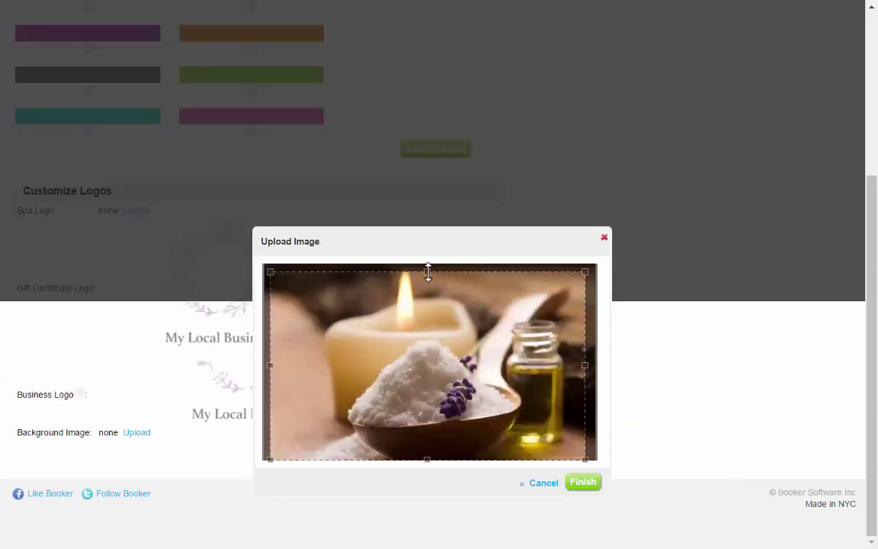
{"action": "left_click_drag", "start_coordinate": [426, 272], "coordinate": [427, 264]}
{"action": "left_click", "coordinate": [583, 482]}
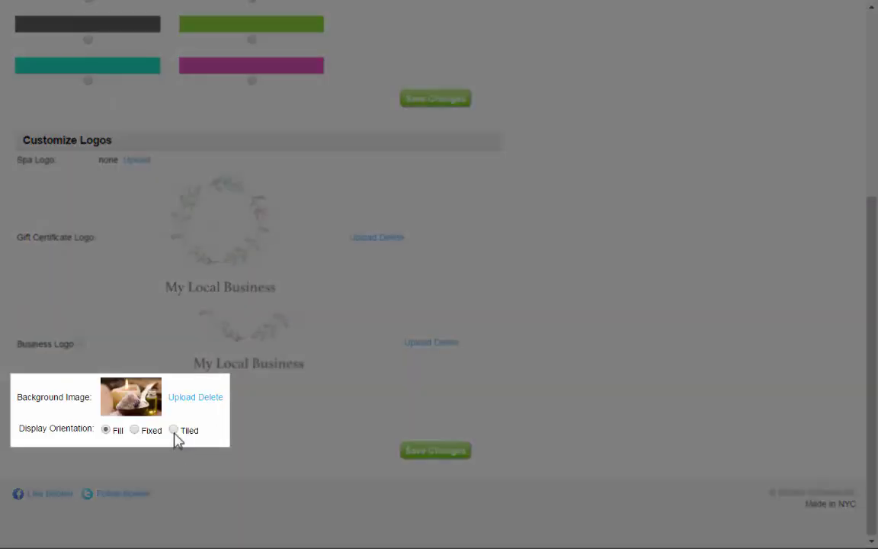
{"action": "left_click", "coordinate": [174, 430]}
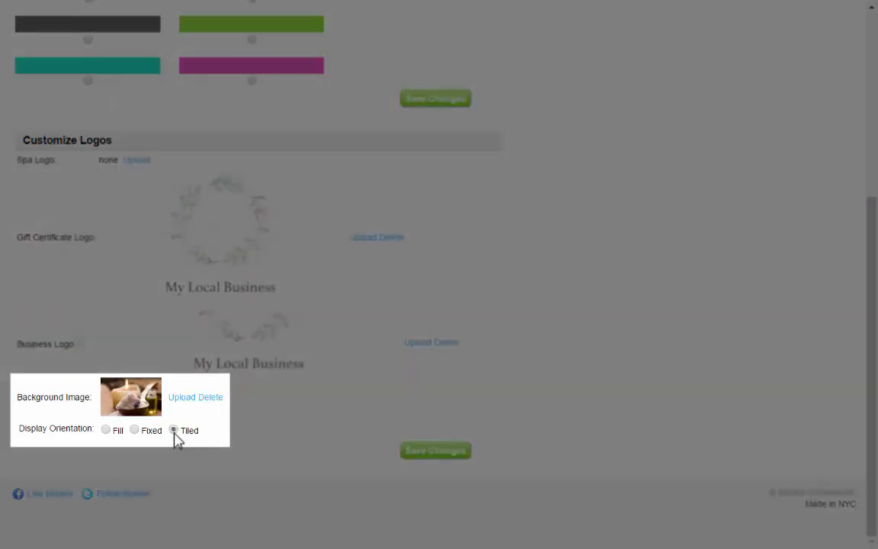
{"action": "left_click", "coordinate": [436, 455]}
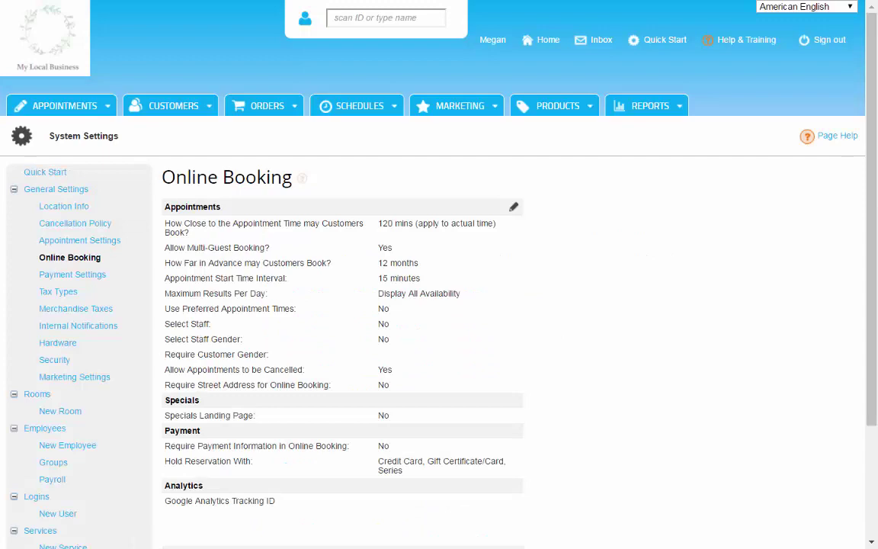
- Scroll down the Online Booking settings to review the booking options
{"action": "scroll", "coordinate": [439, 274], "scroll_direction": "down", "scroll_amount": 2}
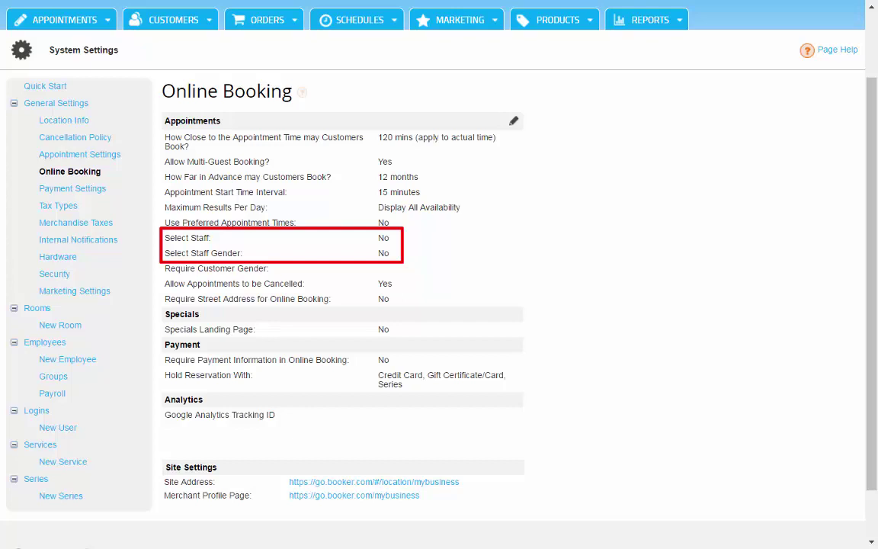
- View the Cancellation Policy rules, then go back to the Quick Start guide and scroll through it
{"action": "left_click", "coordinate": [113, 149]}
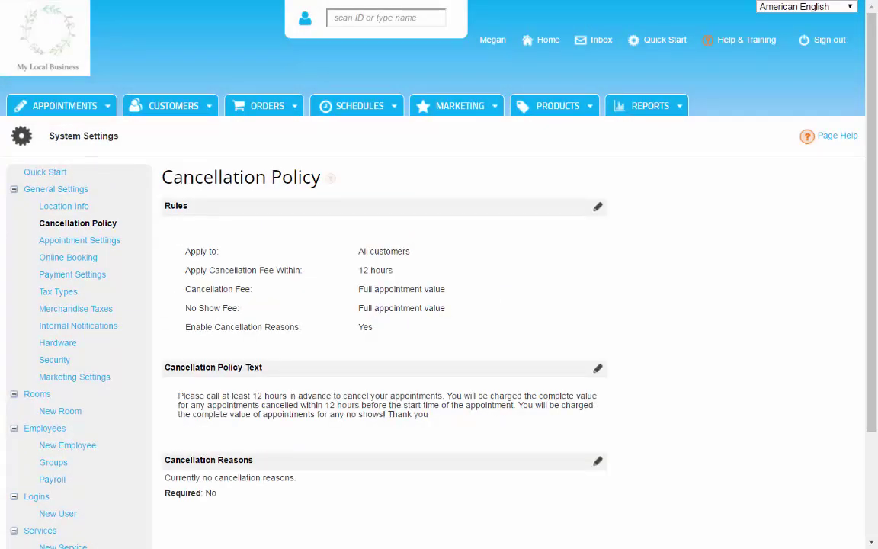
{"action": "left_click", "coordinate": [59, 172]}
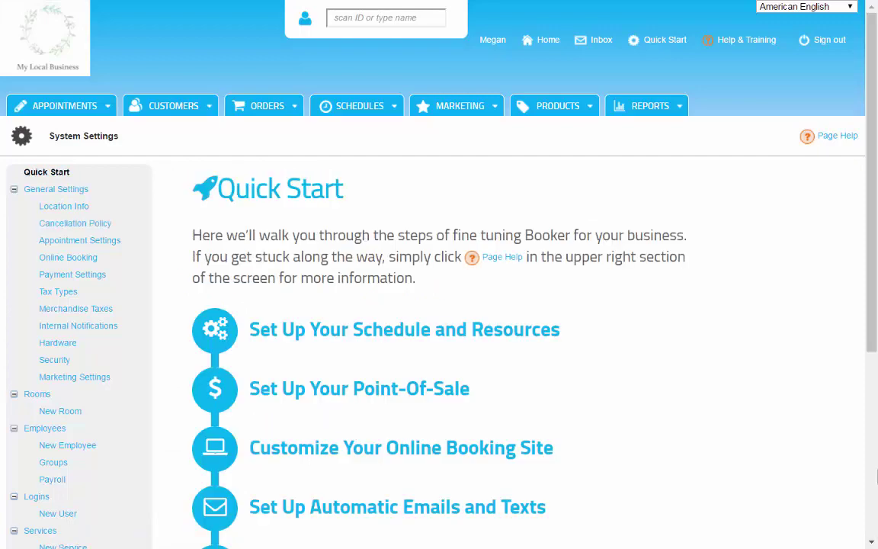
{"action": "scroll", "coordinate": [875, 411], "scroll_direction": "down", "scroll_amount": 3}
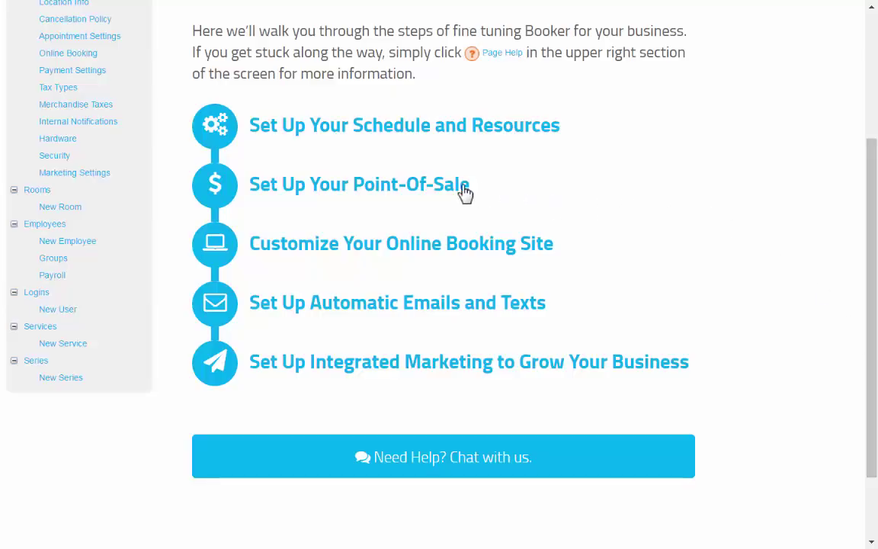
- Edit the Sales Tax entry under the Point-Of-Sale tax settings and enter a rate of 8
{"action": "left_click", "coordinate": [466, 195]}
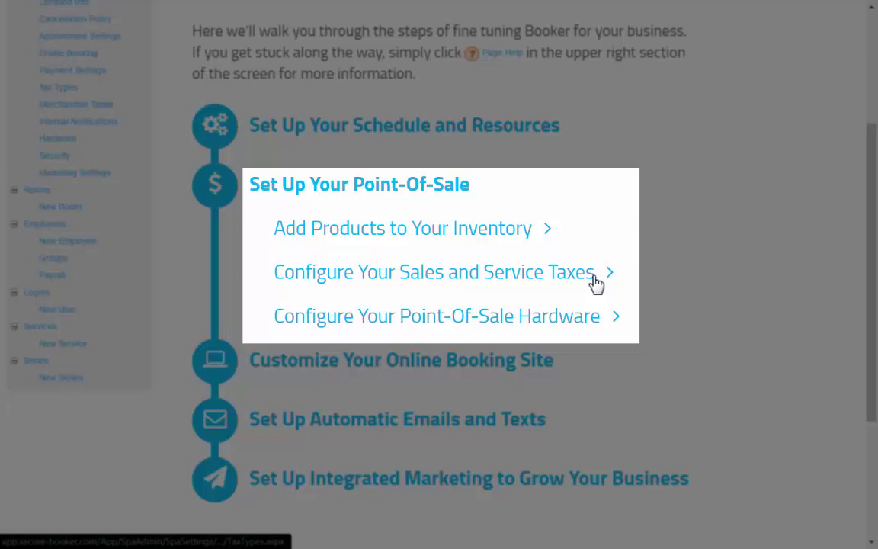
{"action": "left_click", "coordinate": [596, 273]}
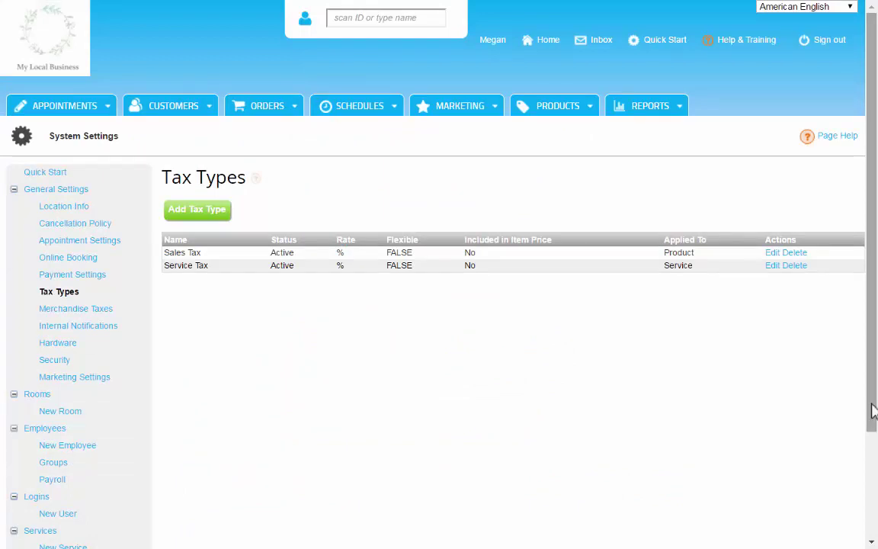
{"action": "left_click", "coordinate": [773, 255]}
{"action": "left_click", "coordinate": [373, 252]}
{"action": "type", "text": "8"}
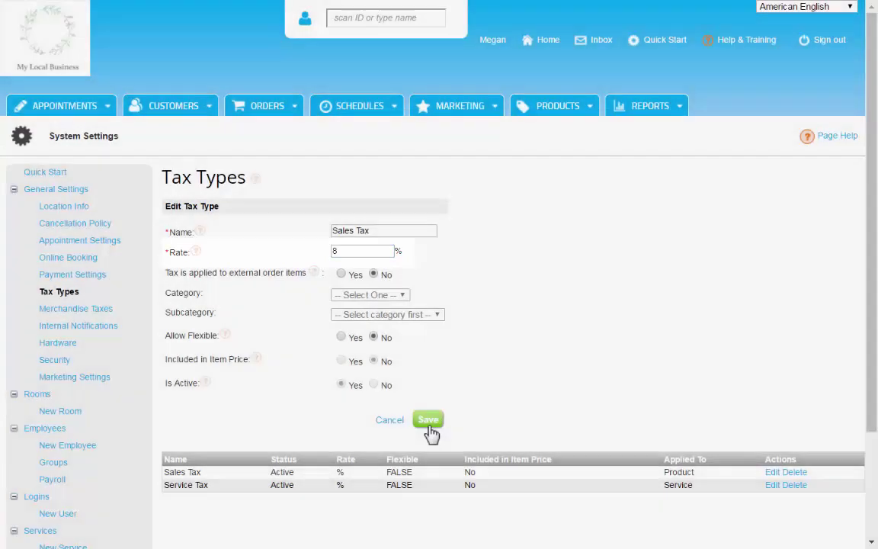
- Save the 8% Sales Tax, then open Payment Settings and scroll to the Tips/Gratuity section
{"action": "left_click", "coordinate": [429, 423]}
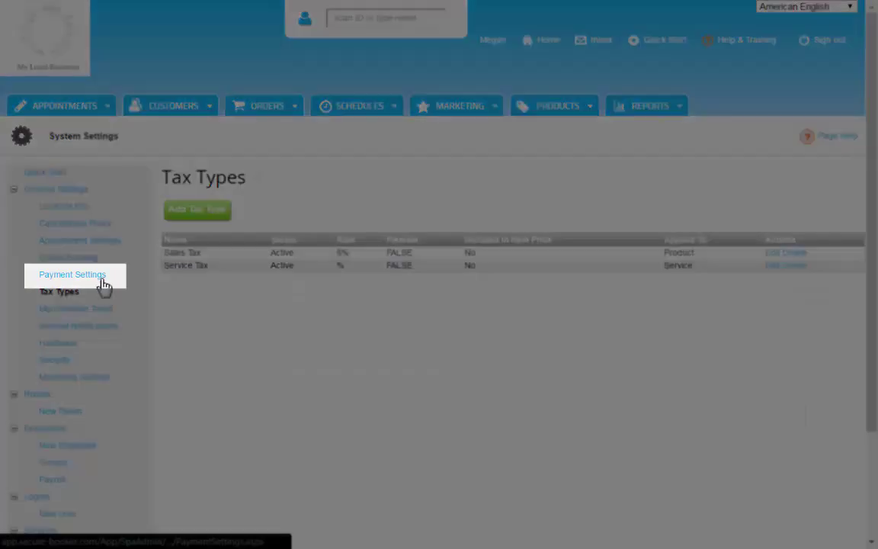
{"action": "left_click", "coordinate": [102, 282]}
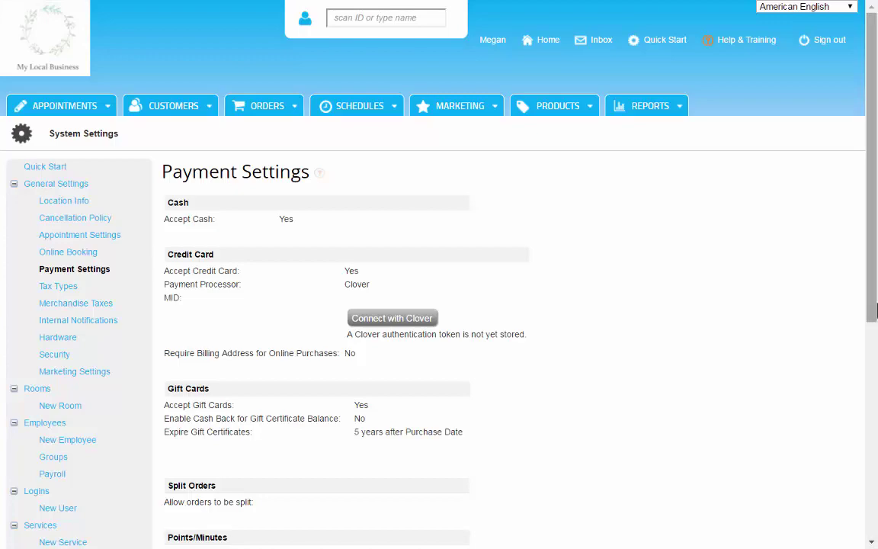
{"action": "left_click_drag", "start_coordinate": [873, 305], "coordinate": [877, 515]}
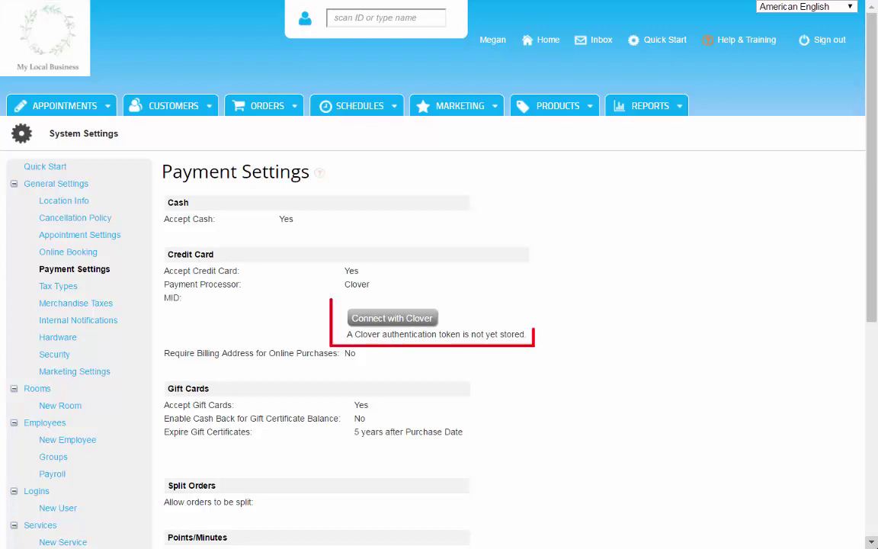
- Connect Booker with Clover by logging in and choosing the demo merchant
{"action": "left_click", "coordinate": [395, 323]}
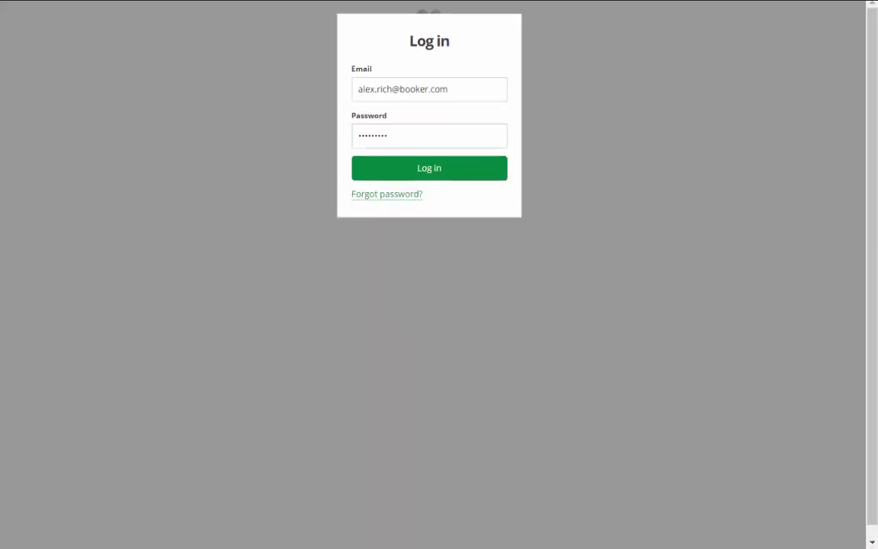
{"action": "key", "text": "Return"}
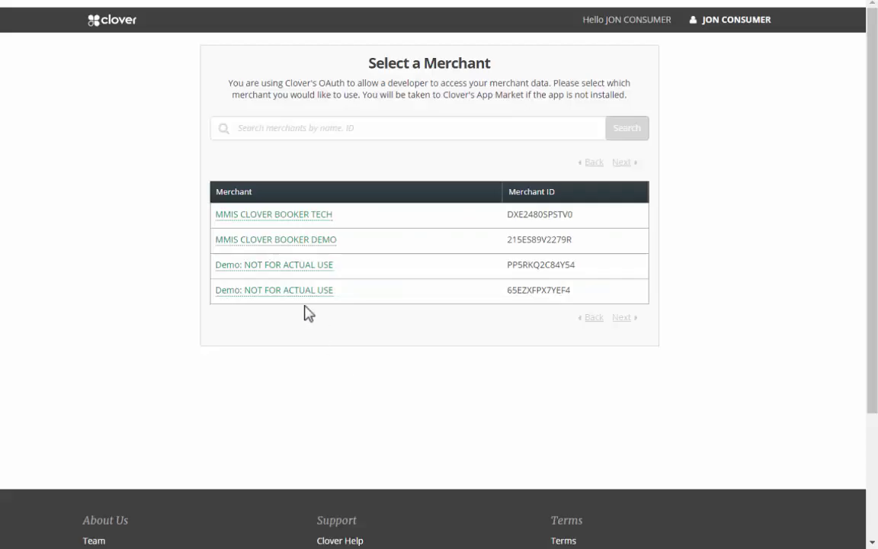
{"action": "left_click", "coordinate": [293, 274]}
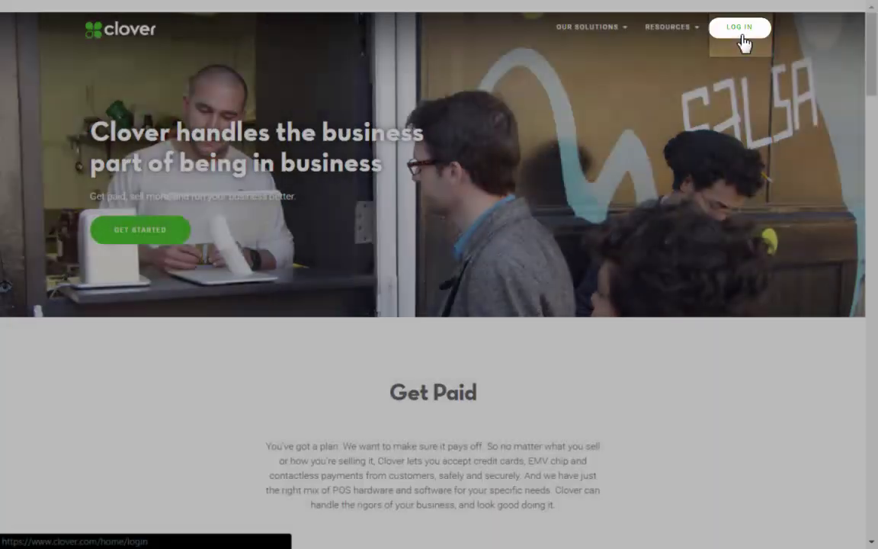
- Log in to the Clover website, show All Apps, and go to the App Market
{"action": "left_click", "coordinate": [742, 36]}
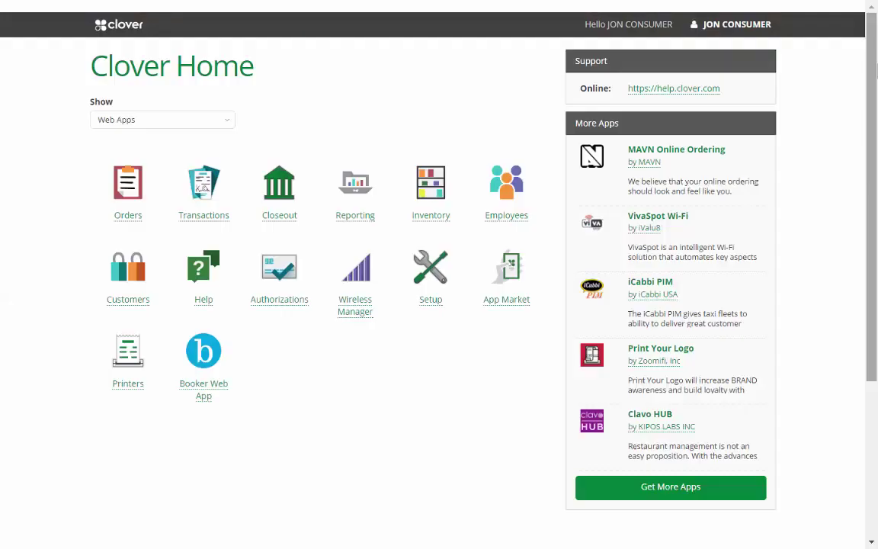
{"action": "left_click", "coordinate": [221, 124]}
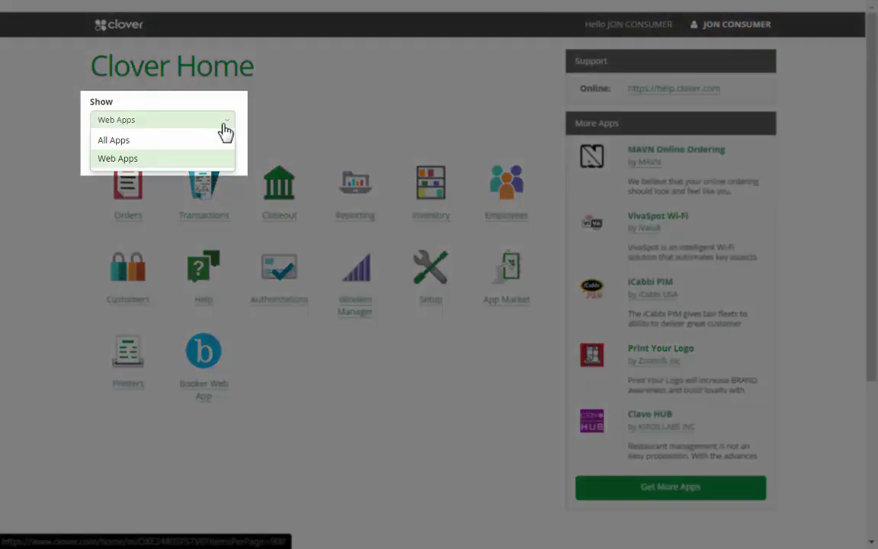
{"action": "left_click", "coordinate": [120, 141]}
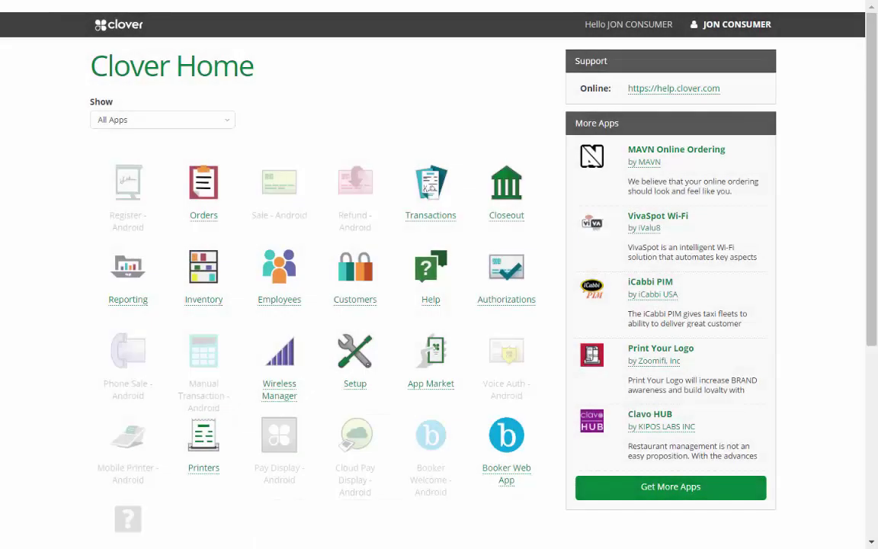
{"action": "scroll", "coordinate": [291, 350], "scroll_direction": "down", "scroll_amount": 1}
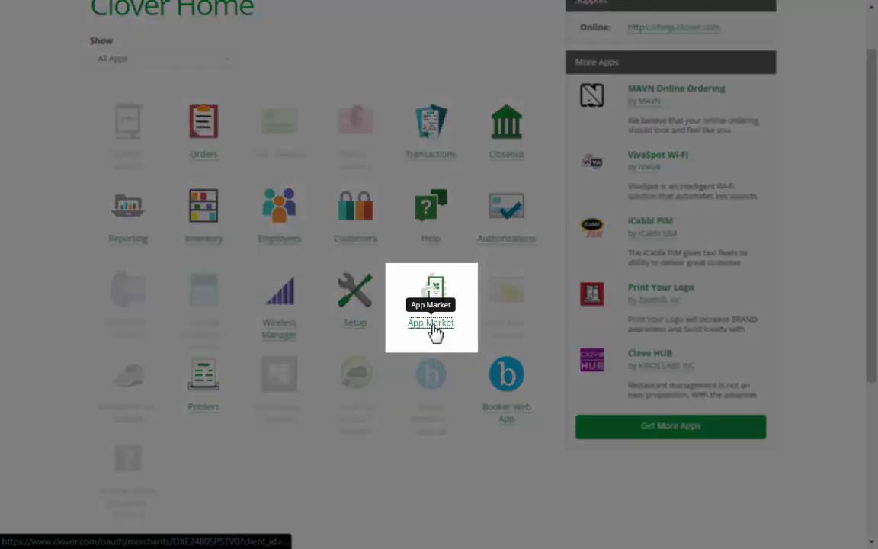
{"action": "left_click", "coordinate": [432, 323]}
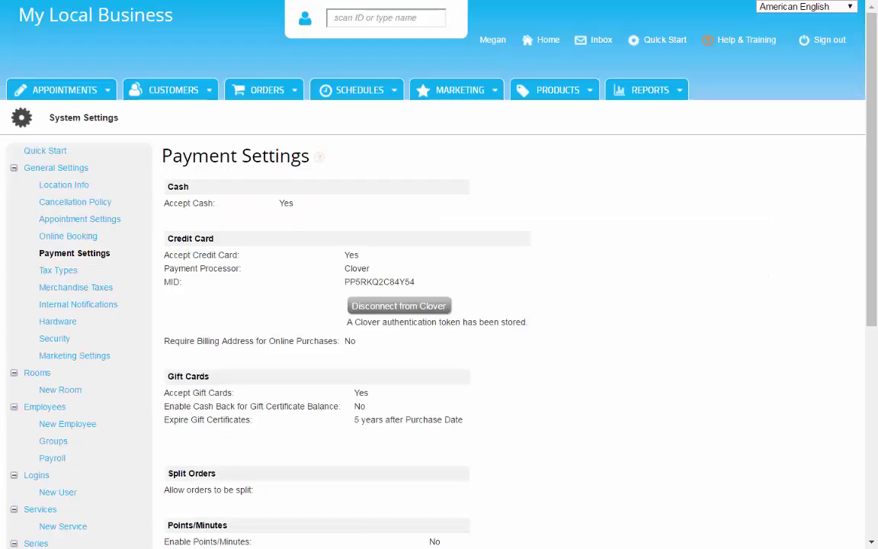
- Set Book Online to Yes for both 90 min Deep Tissue and Basic Facial
{"action": "left_click", "coordinate": [61, 323]}
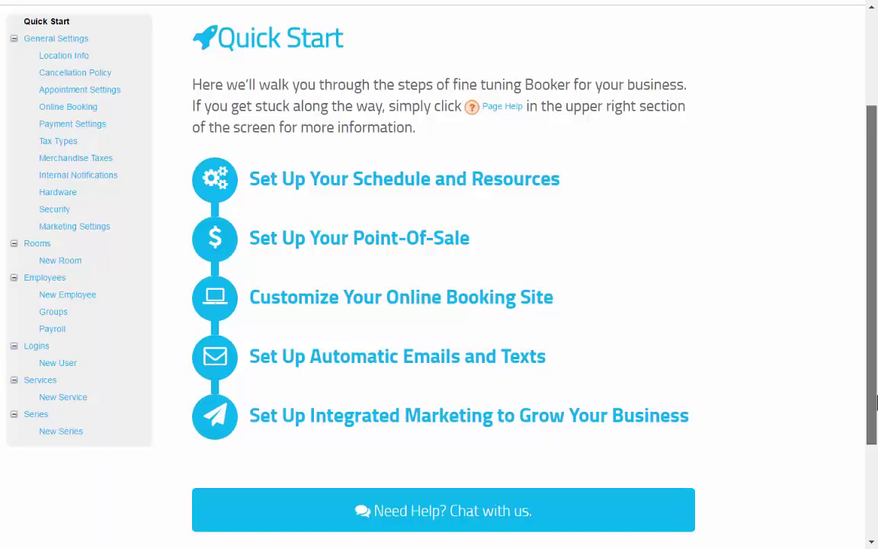
{"action": "left_click", "coordinate": [559, 305]}
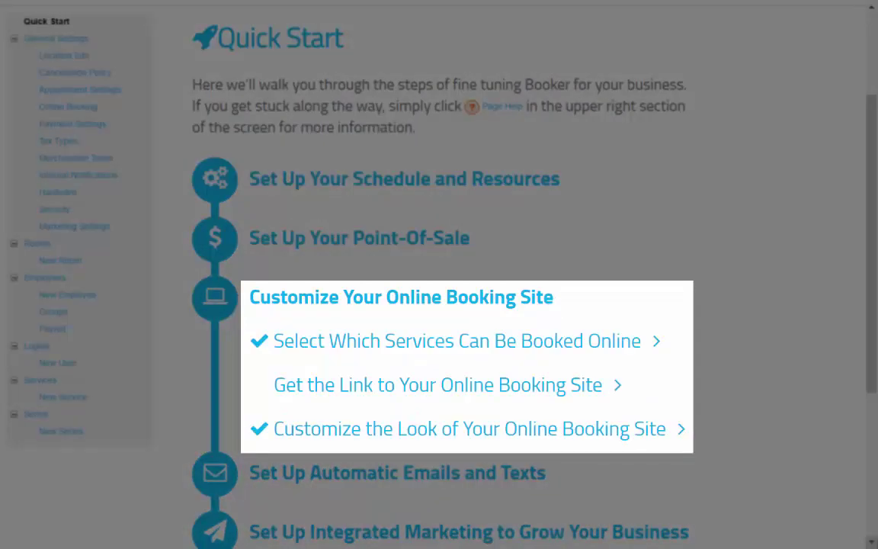
{"action": "left_click", "coordinate": [631, 345]}
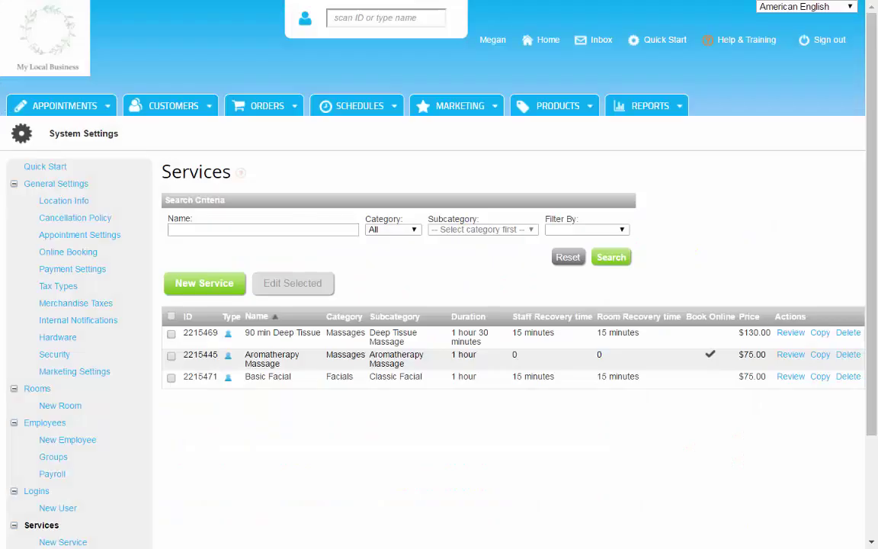
{"action": "left_click", "coordinate": [171, 333]}
{"action": "left_click", "coordinate": [171, 377]}
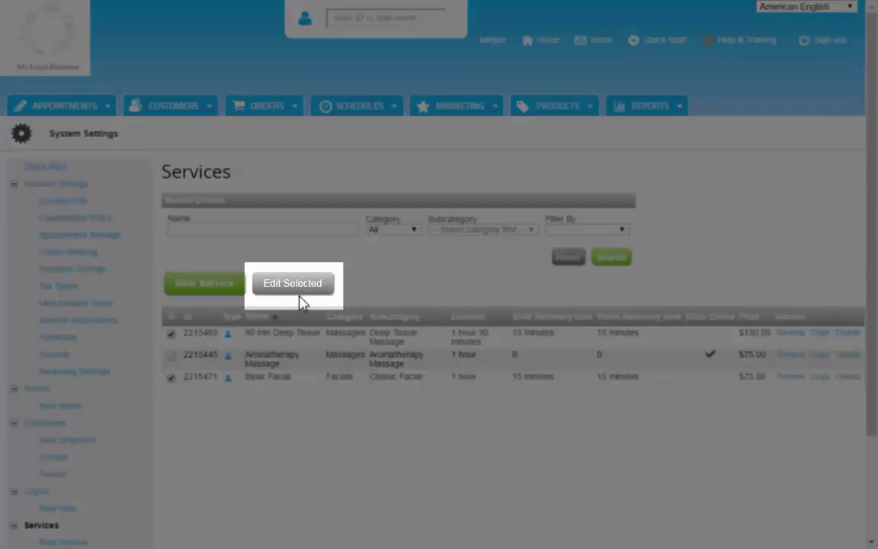
{"action": "left_click", "coordinate": [296, 283]}
{"action": "left_click", "coordinate": [291, 232]}
{"action": "left_click", "coordinate": [268, 253]}
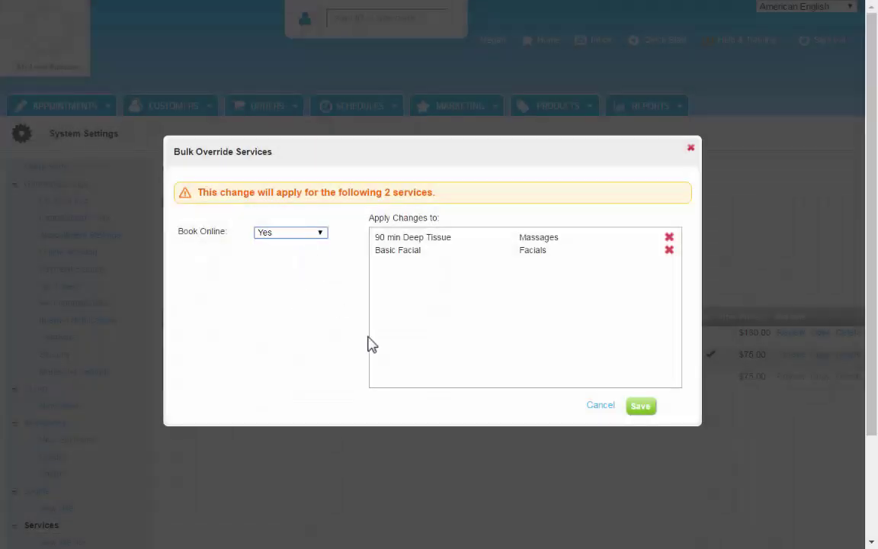
{"action": "left_click", "coordinate": [641, 405]}
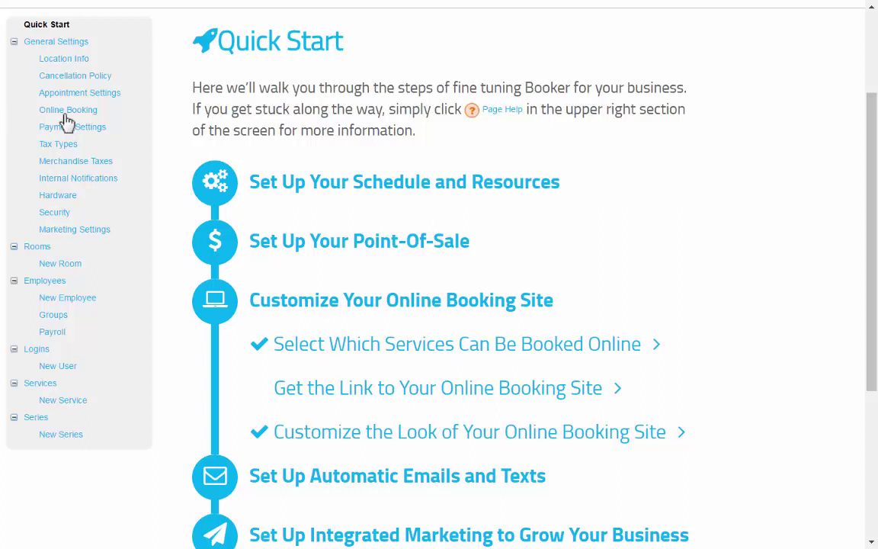
- Open the public booking site from the Online Booking settings page
{"action": "left_click", "coordinate": [92, 112]}
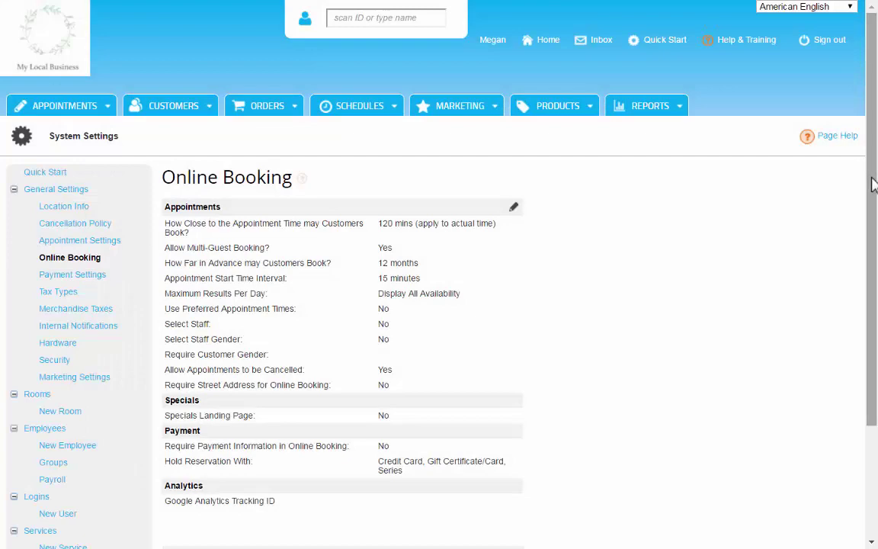
{"action": "left_click_drag", "start_coordinate": [875, 184], "coordinate": [877, 280]}
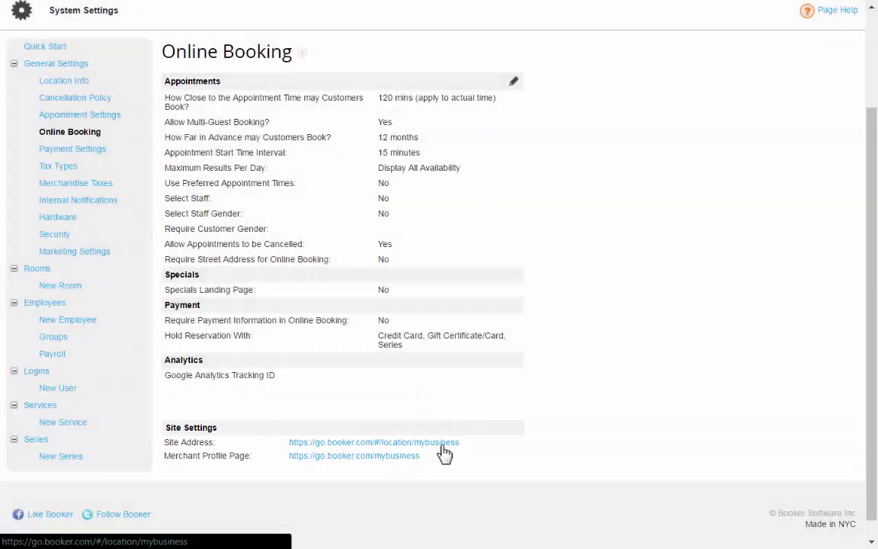
{"action": "left_click", "coordinate": [441, 446]}
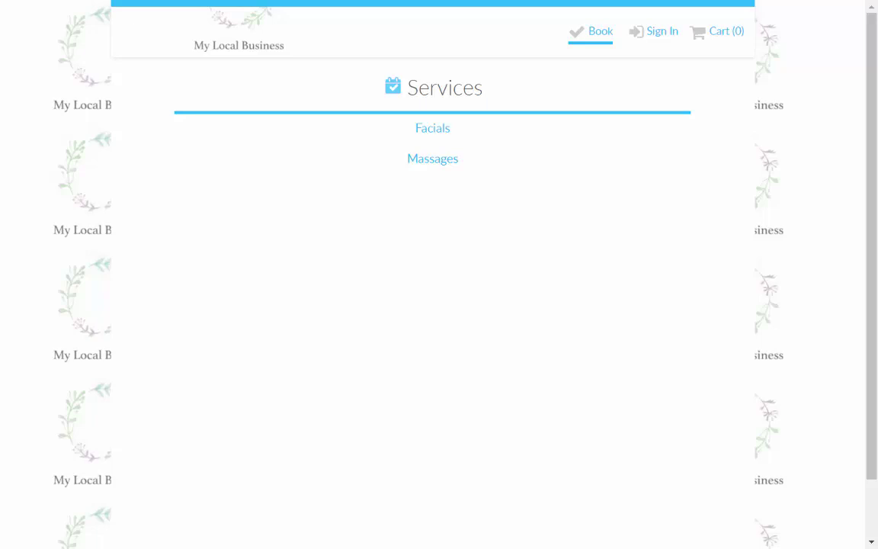
- Find 90 min Deep Tissue times under Massages for Friday, August 26, with Anyone as staff
{"action": "left_click", "coordinate": [432, 162]}
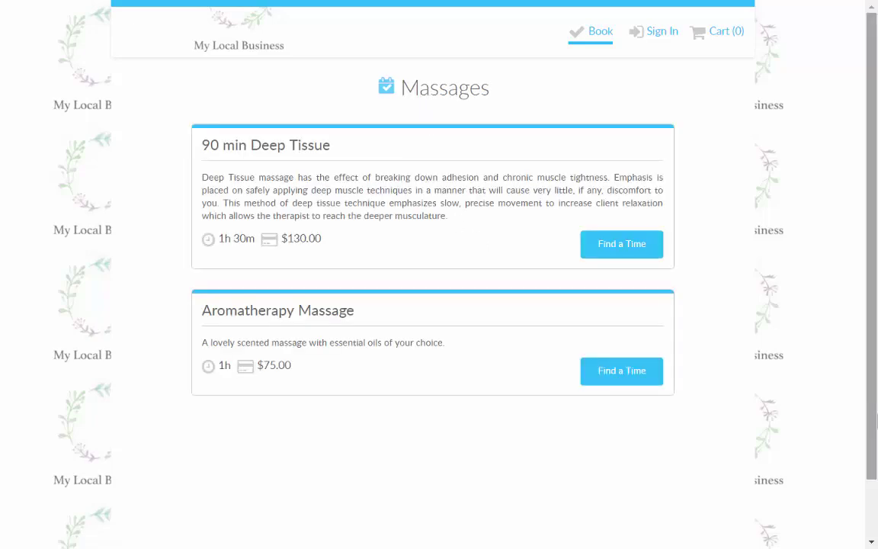
{"action": "left_click", "coordinate": [623, 246]}
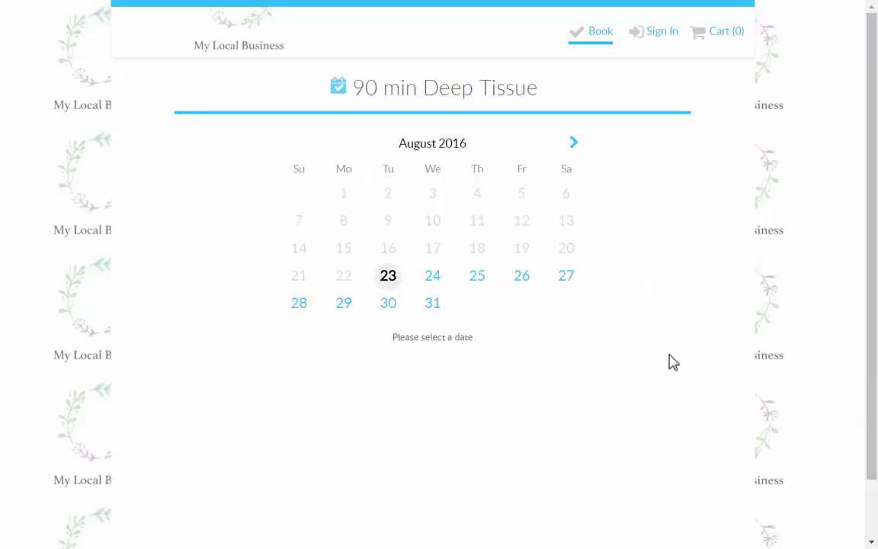
{"action": "left_click", "coordinate": [521, 275]}
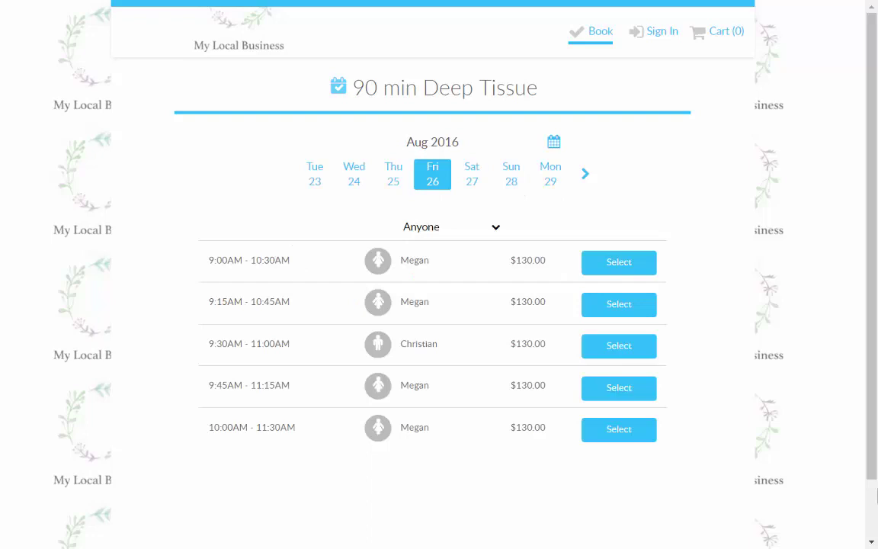
{"action": "left_click", "coordinate": [496, 228]}
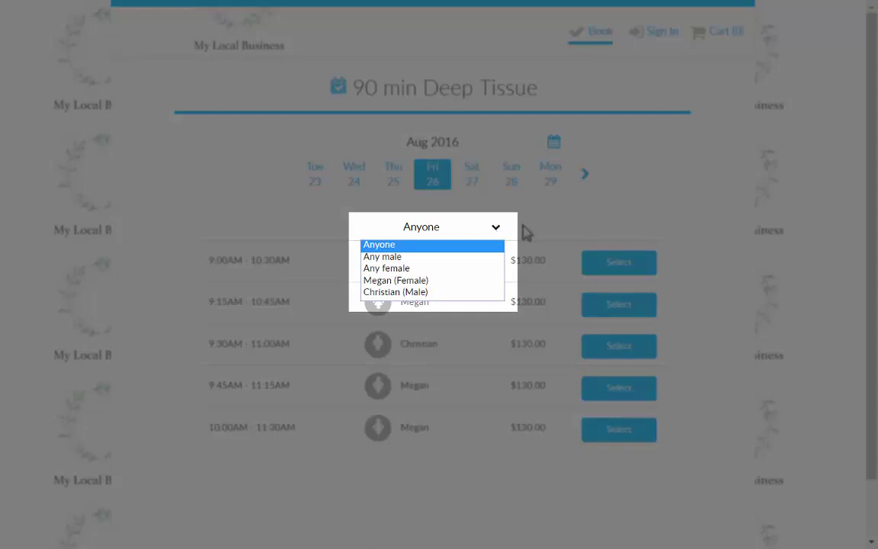
{"action": "left_click", "coordinate": [525, 226]}
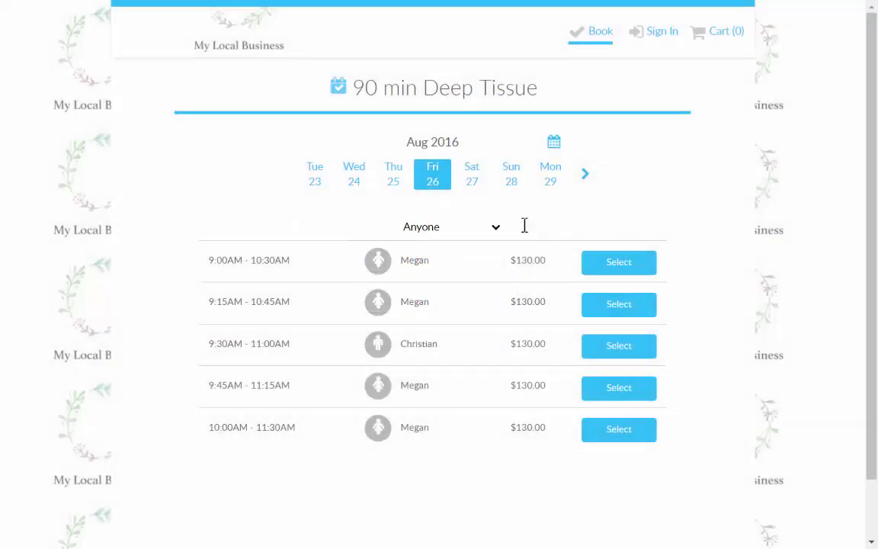
- Book the 9:15AM Deep Tissue slot as a new customer, accepting the cancellation policy
{"action": "left_click", "coordinate": [618, 305]}
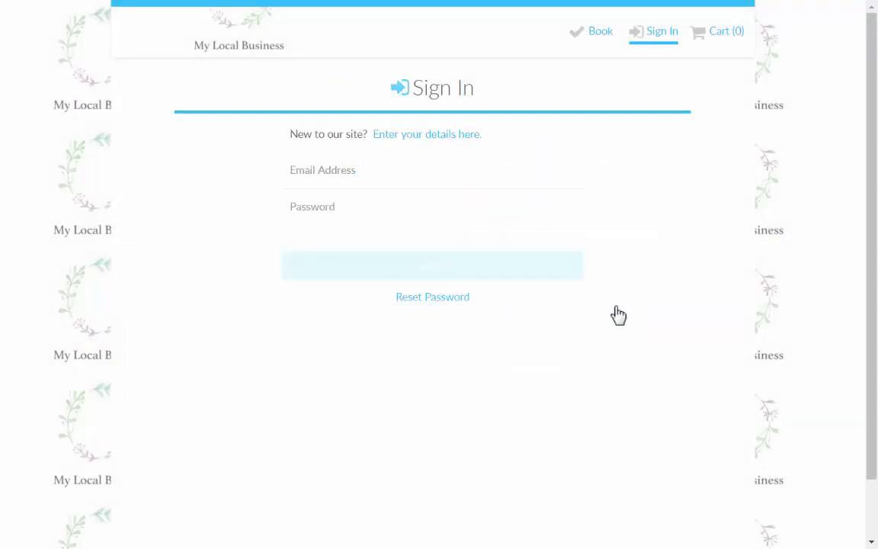
{"action": "left_click", "coordinate": [427, 134]}
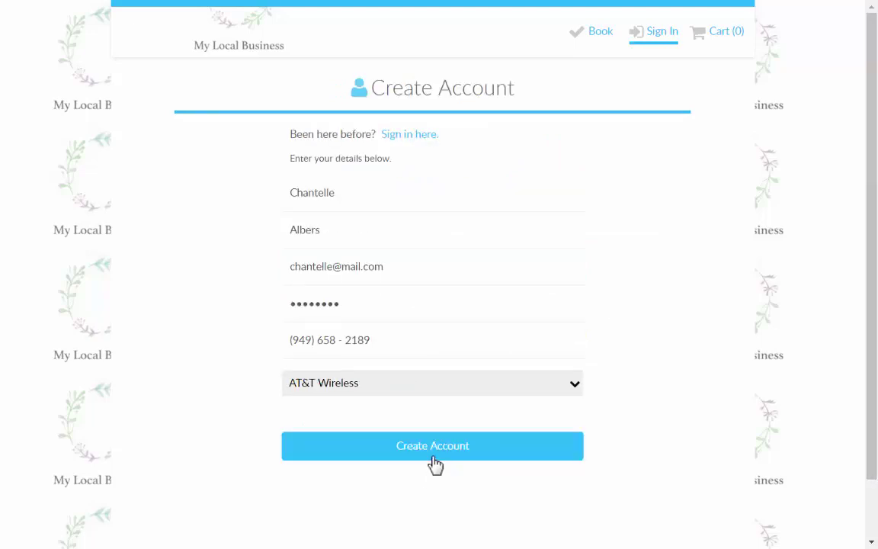
{"action": "left_click", "coordinate": [433, 458]}
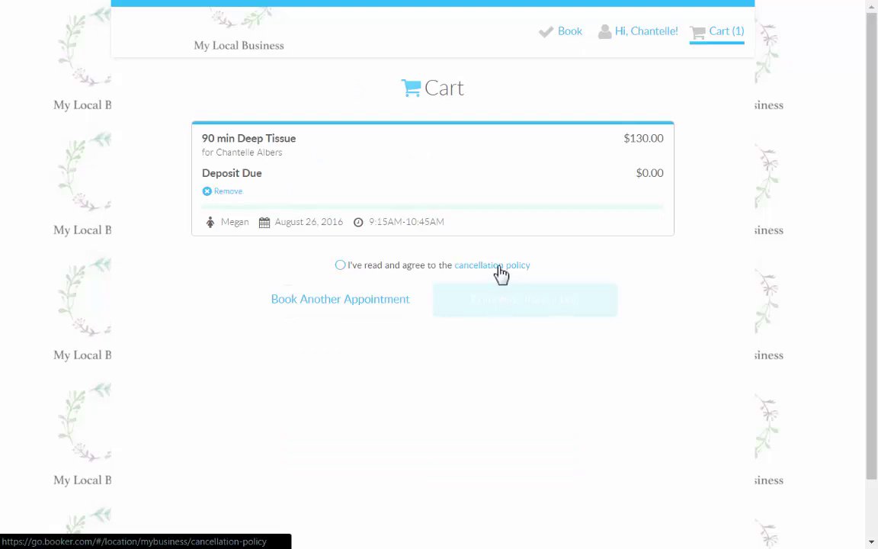
{"action": "left_click", "coordinate": [498, 267]}
{"action": "left_click", "coordinate": [439, 206]}
{"action": "left_click", "coordinate": [520, 305]}
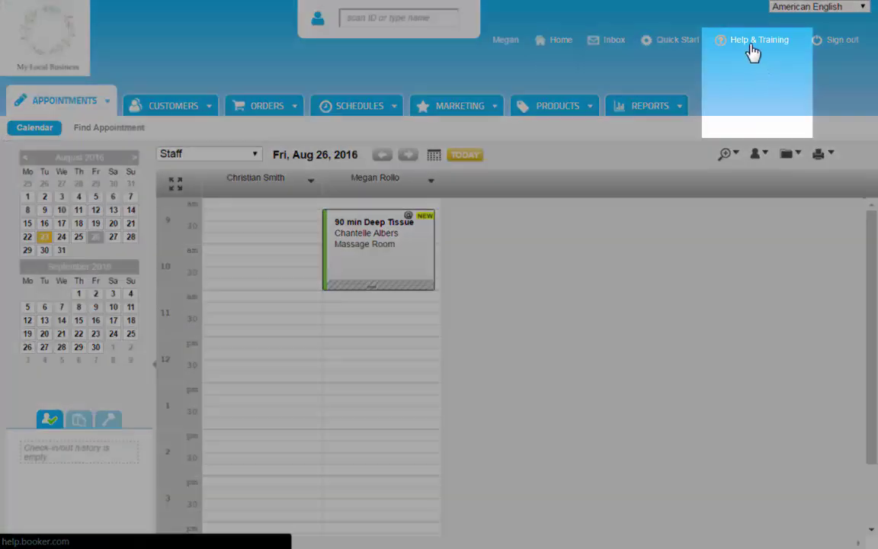
- Search the Help Center for 'clover' and open the Booker for Clover article
{"action": "left_click", "coordinate": [755, 52]}
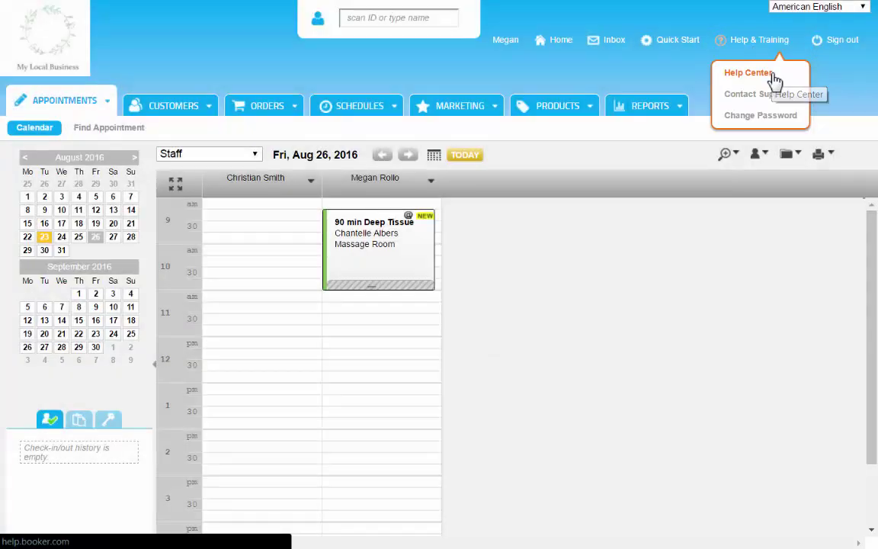
{"action": "left_click", "coordinate": [774, 80]}
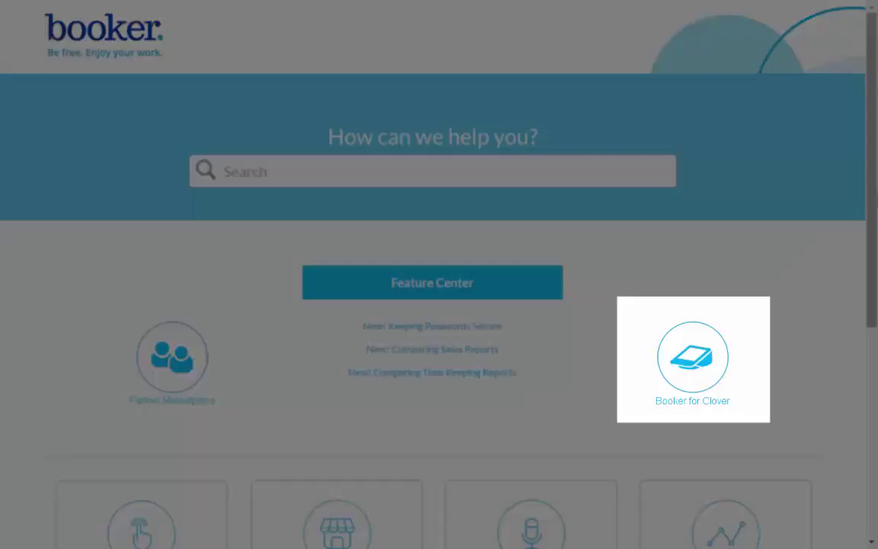
{"action": "type", "text": "clover"}
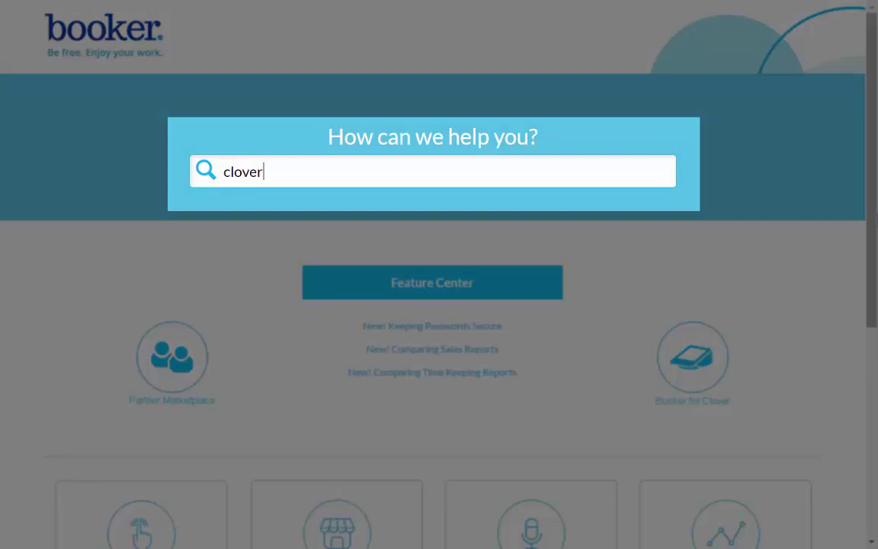
{"action": "key", "text": "Return"}
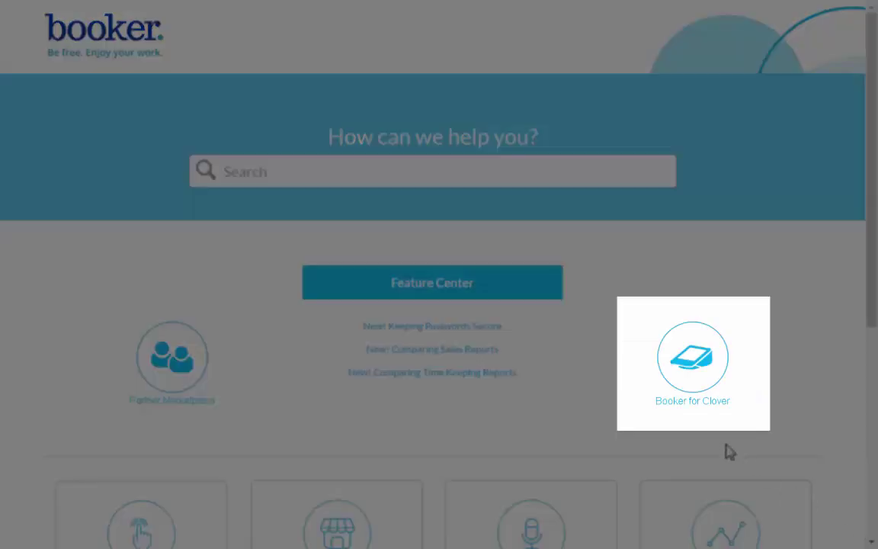
{"action": "left_click", "coordinate": [695, 406]}
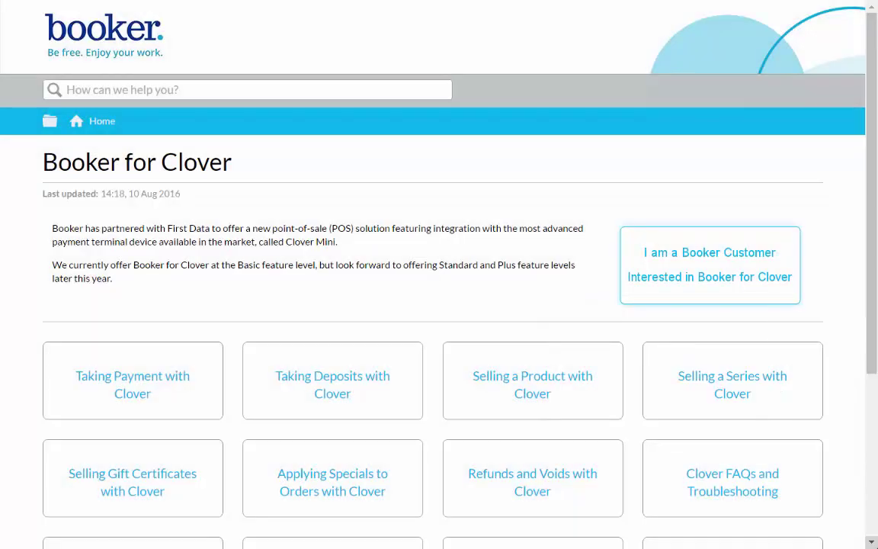